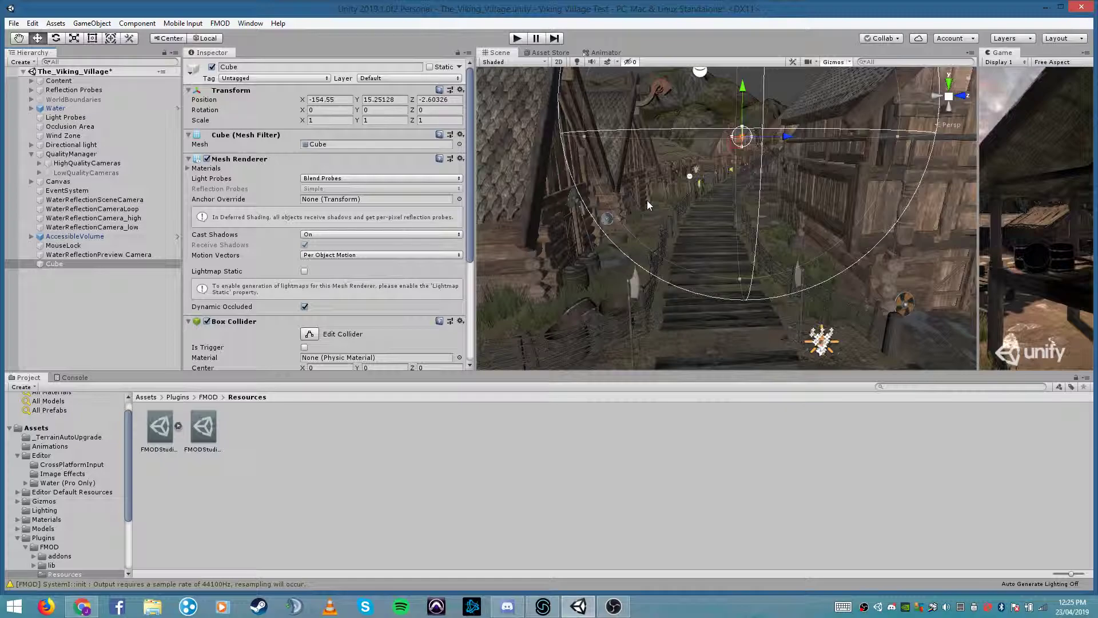
Look around the village scene near the selected cube and briefly check the Asset Store view
{"action": "right_click_drag", "start_coordinate": [651, 202], "coordinate": [2, 192]}
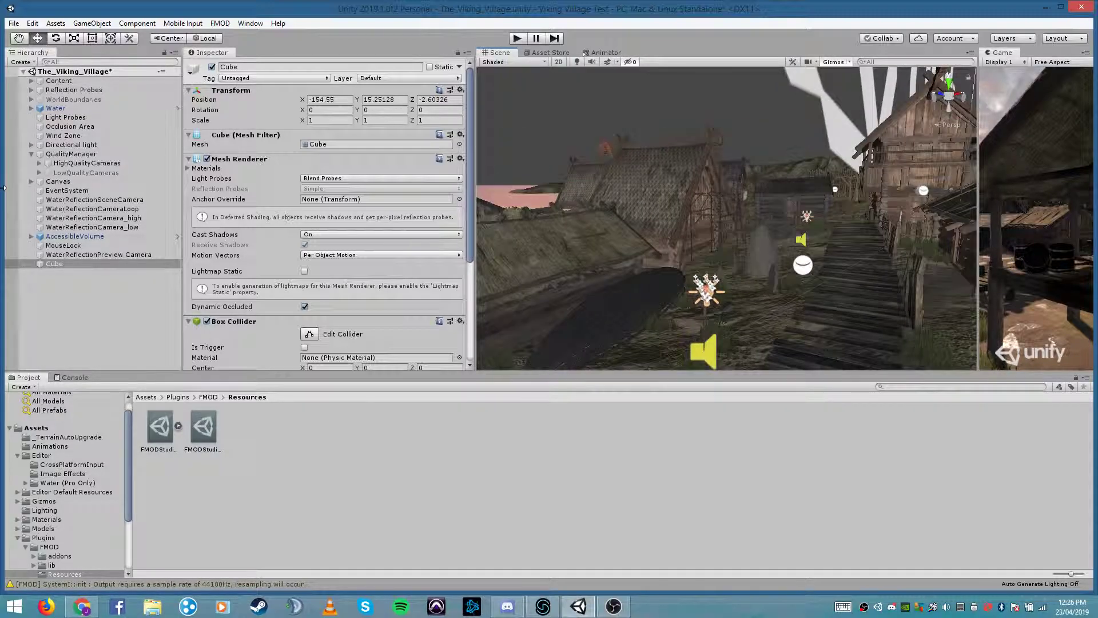
{"action": "right_click_drag", "start_coordinate": [601, 209], "coordinate": [548, 191]}
{"action": "key", "text": "w"}
{"action": "key", "text": "w"}
{"action": "right_click_drag", "start_coordinate": [719, 201], "coordinate": [737, 222]}
{"action": "key", "text": "w"}
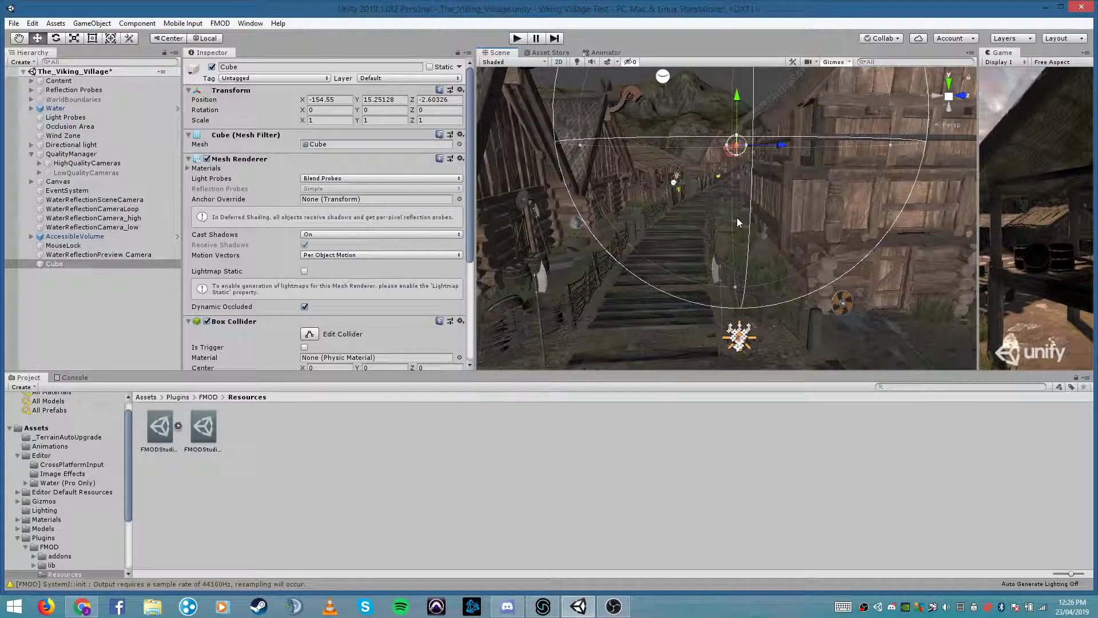
{"action": "right_click_drag", "start_coordinate": [737, 219], "coordinate": [692, 178]}
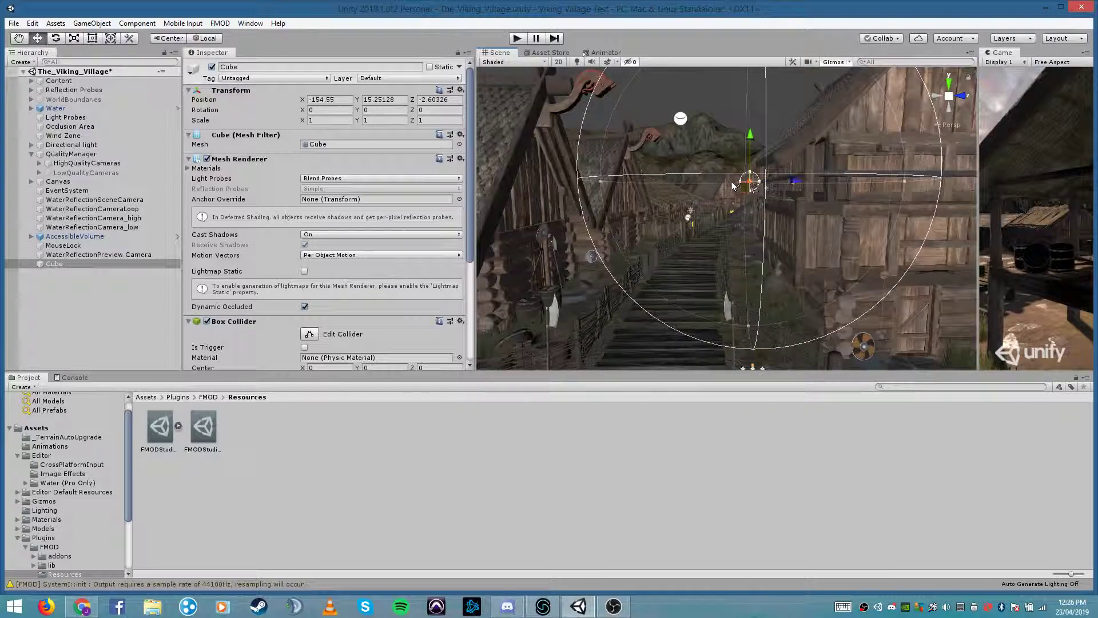
{"action": "left_click", "coordinate": [547, 52]}
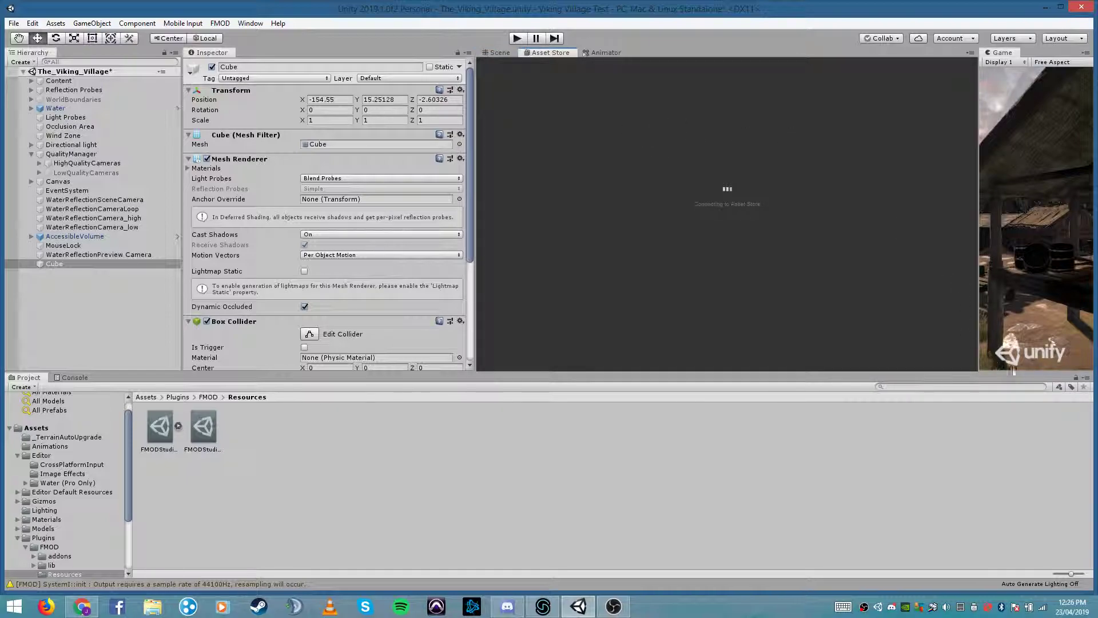
{"action": "left_click", "coordinate": [500, 52]}
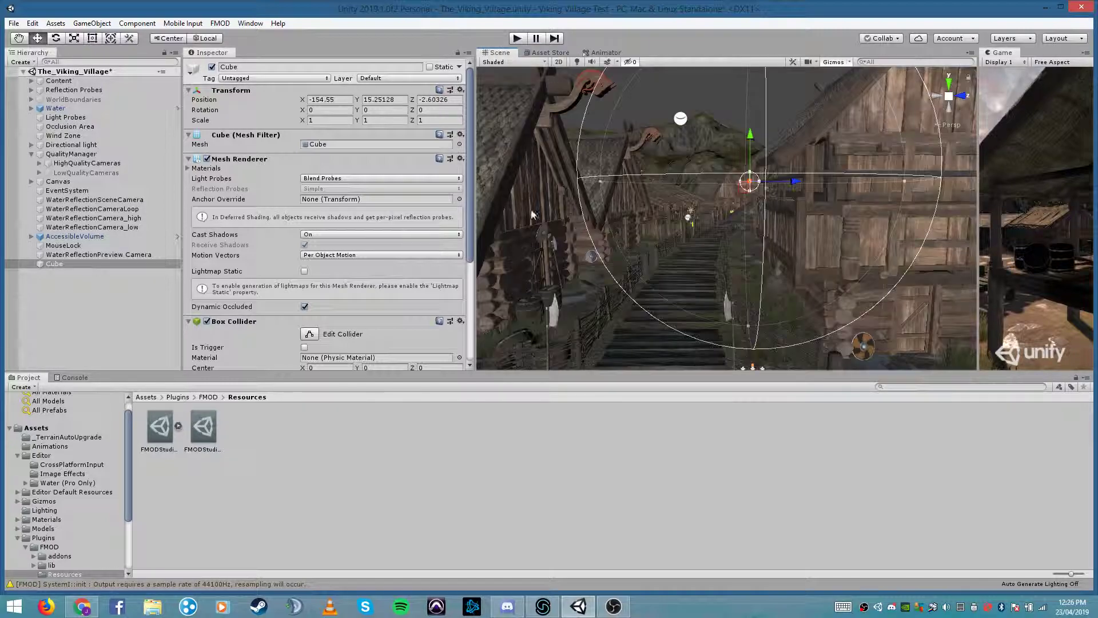
{"action": "right_click_drag", "start_coordinate": [700, 226], "coordinate": [613, 225]}
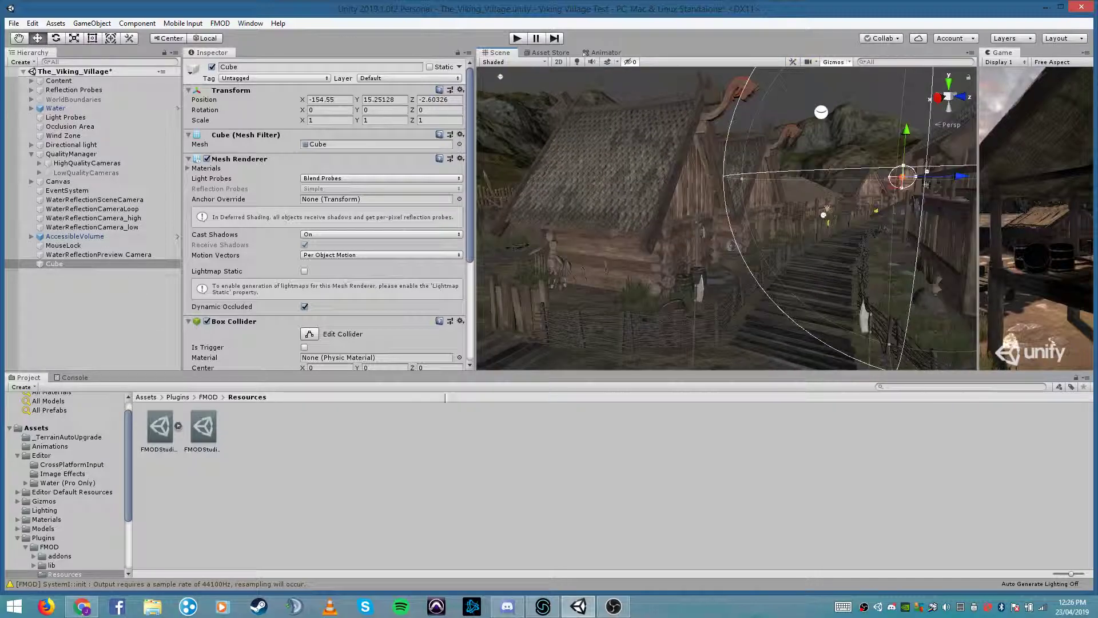
{"action": "right_click_drag", "start_coordinate": [674, 246], "coordinate": [708, 275]}
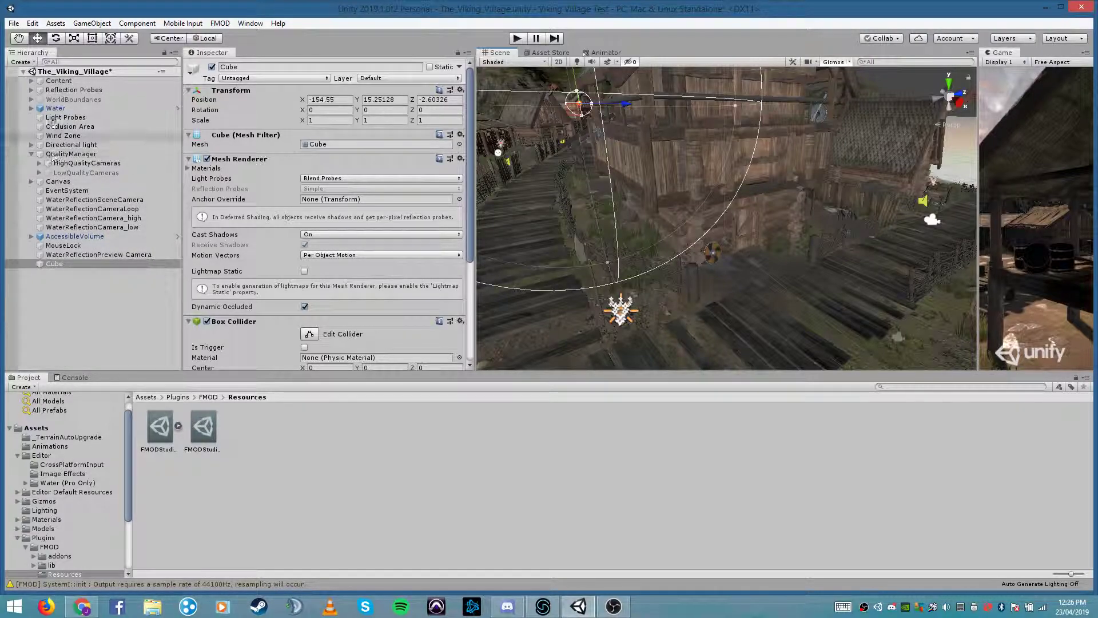
Browse the scene's Content group, locate the first pf_build_wall_panel_01 under Buildings in the scene, and collapse the group again
{"action": "left_click", "coordinate": [32, 80]}
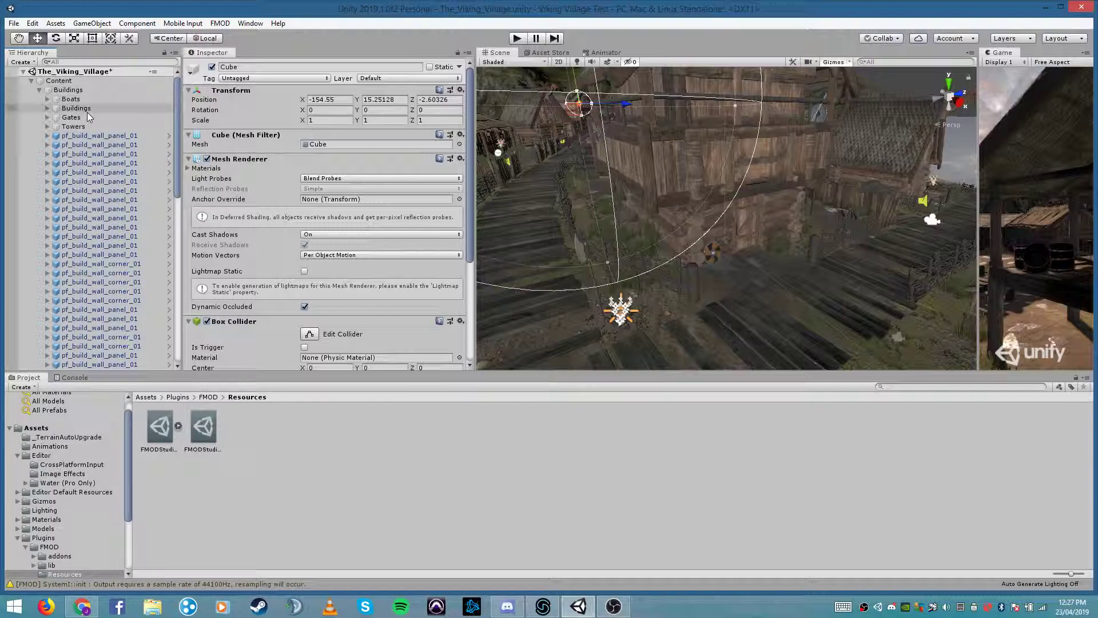
{"action": "double_click", "coordinate": [75, 137]}
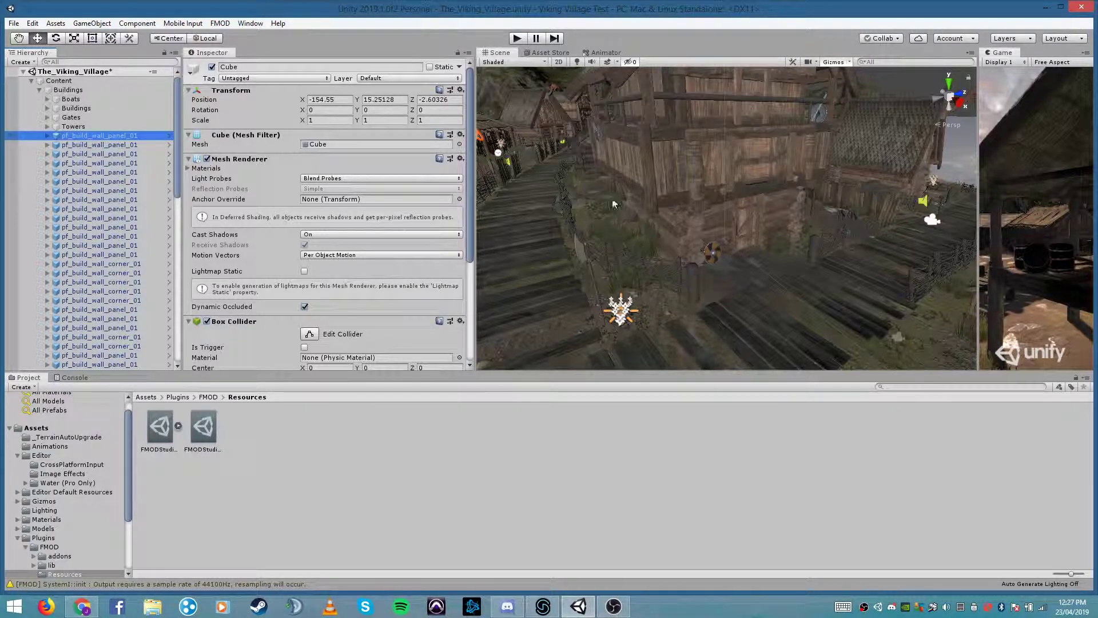
{"action": "right_click_drag", "start_coordinate": [725, 253], "coordinate": [778, 214]}
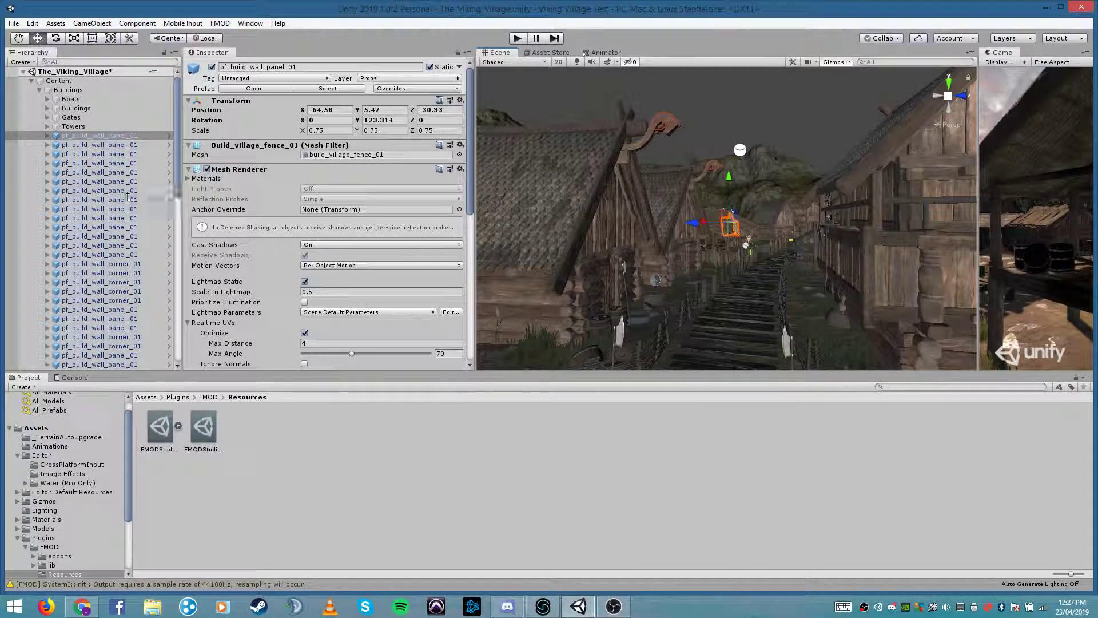
{"action": "left_click", "coordinate": [39, 90]}
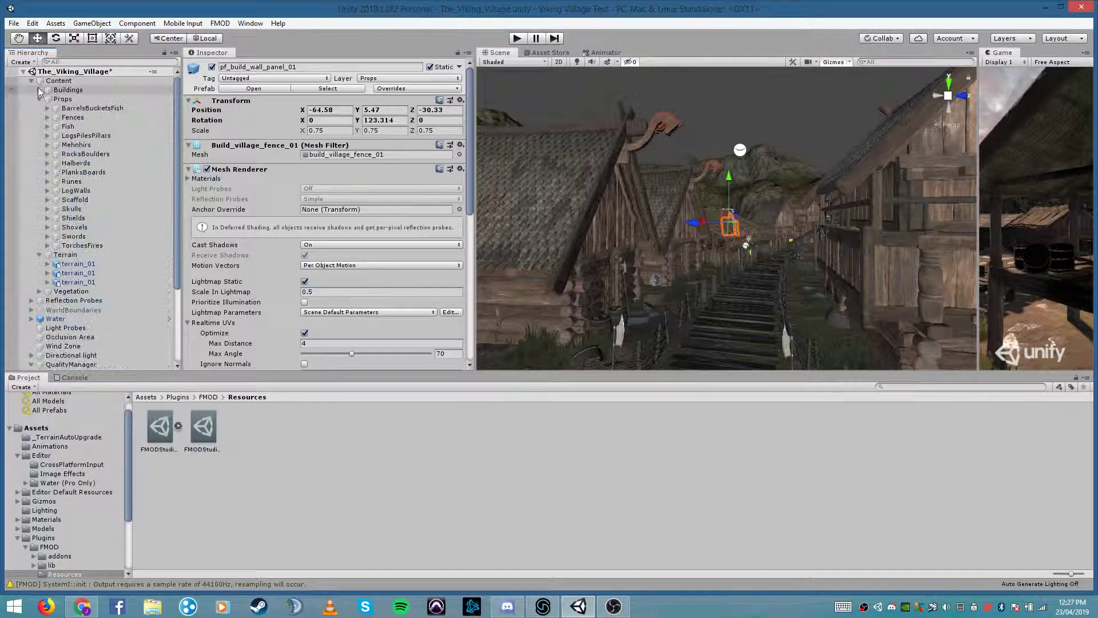
{"action": "right_click_drag", "start_coordinate": [742, 237], "coordinate": [698, 208]}
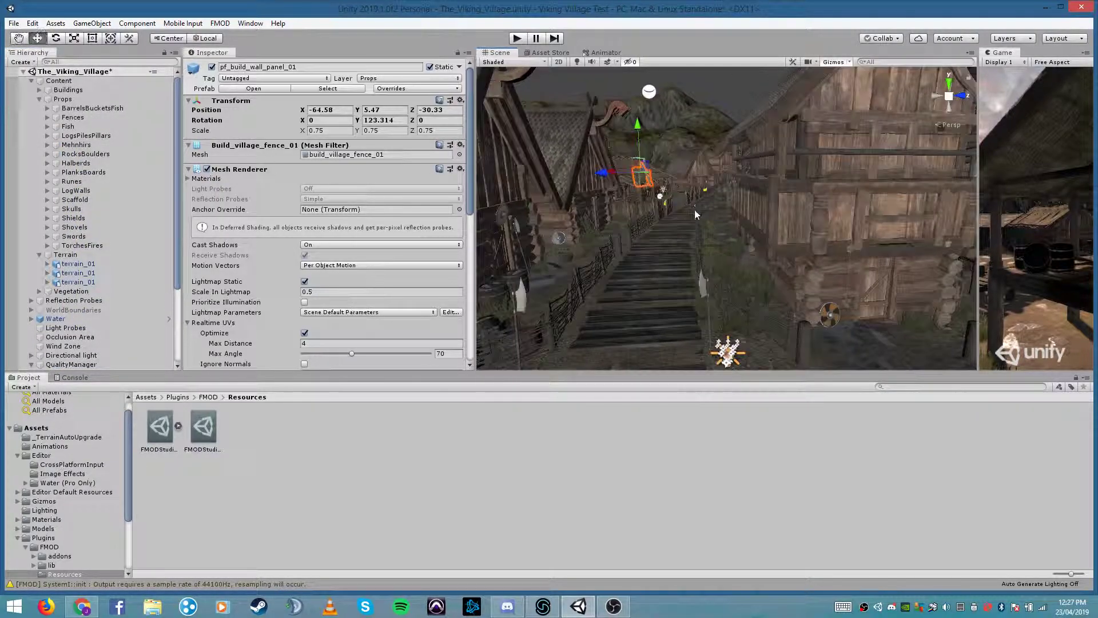
{"action": "left_click", "coordinate": [24, 73]}
{"action": "left_click", "coordinate": [23, 72]}
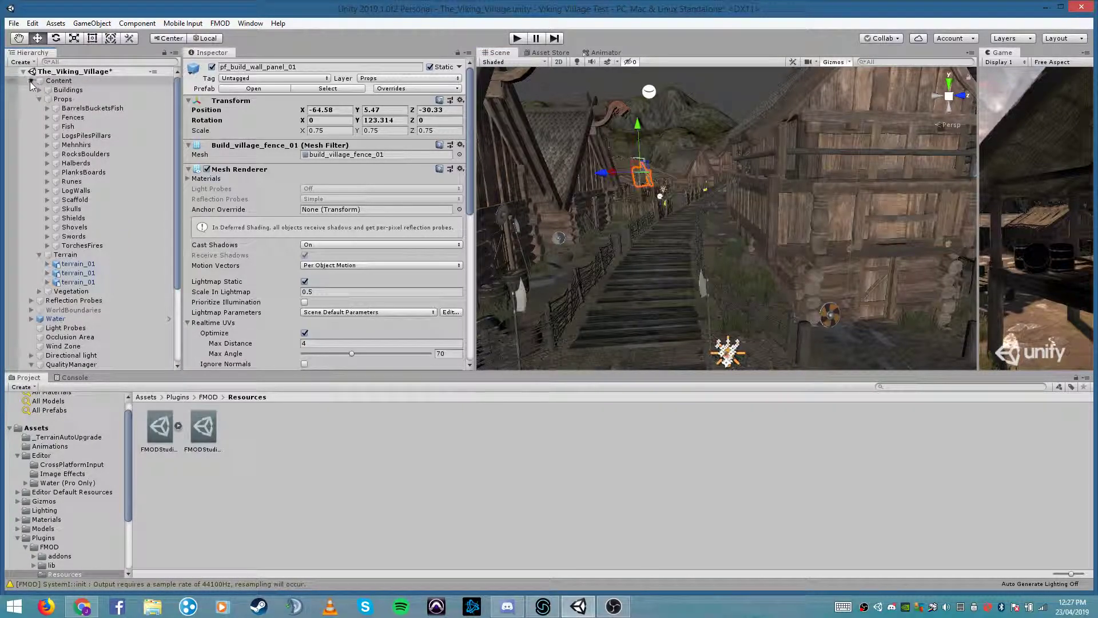
{"action": "left_click", "coordinate": [31, 82]}
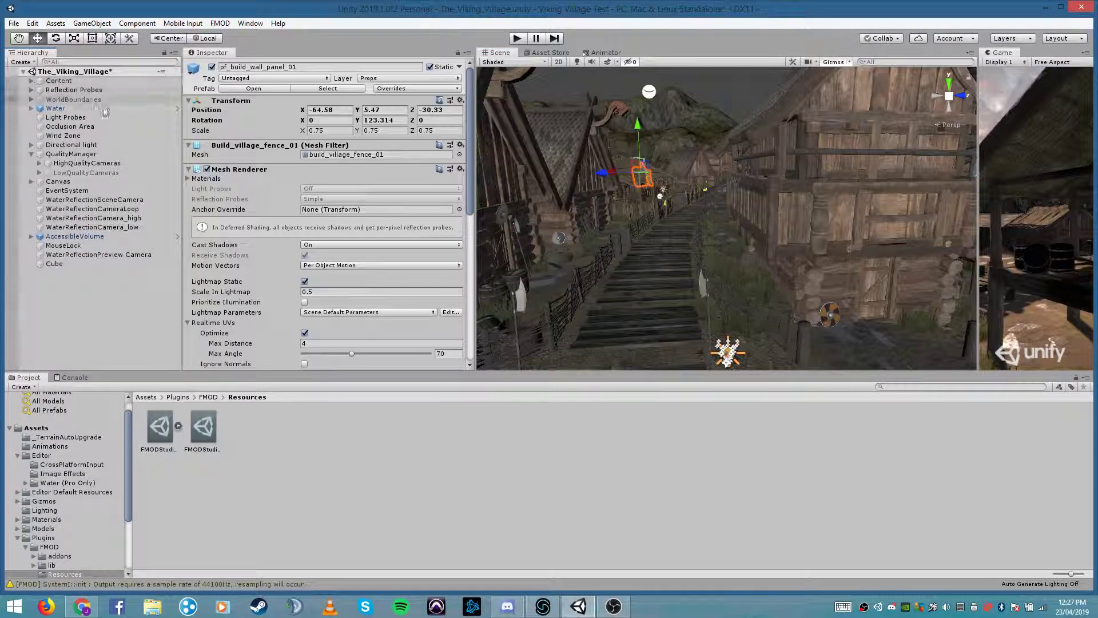
Remove the Studio Listener component from Camera_high, the camera inside the flying FPS controller under HighQualityCameras
{"action": "left_click", "coordinate": [39, 164]}
{"action": "left_click", "coordinate": [48, 172]}
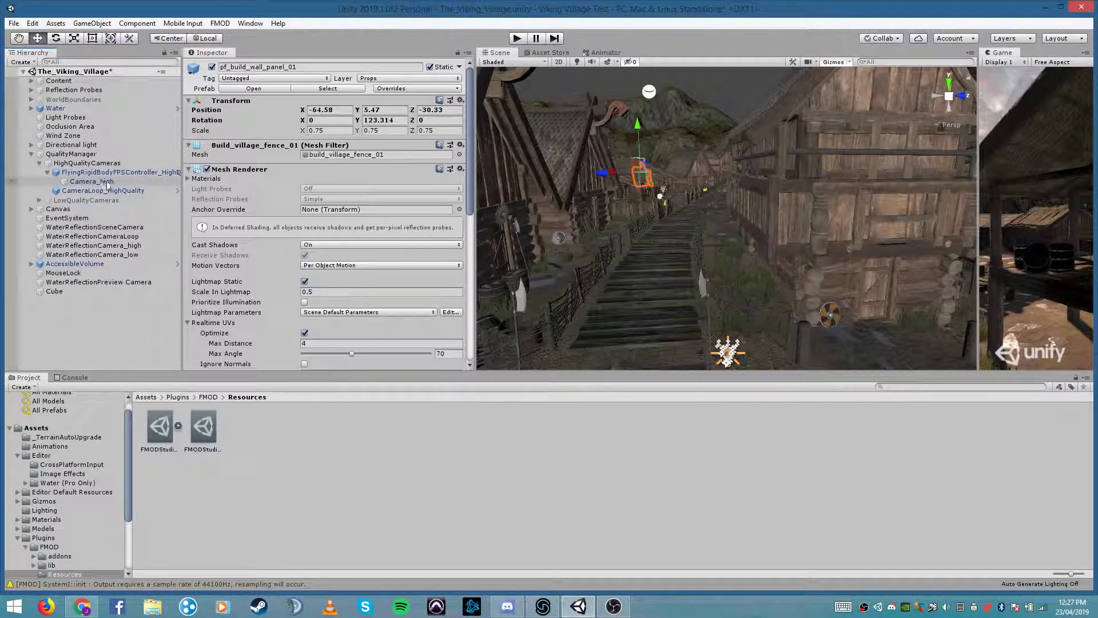
{"action": "left_click", "coordinate": [93, 182]}
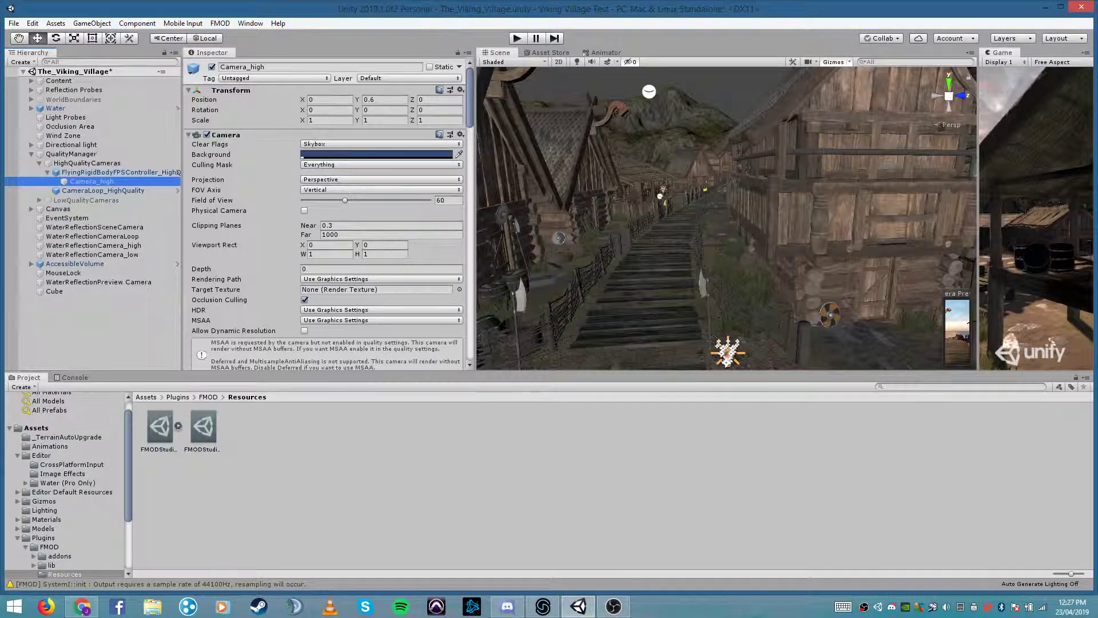
{"action": "scroll", "coordinate": [246, 183], "scroll_direction": "down", "scroll_amount": 5}
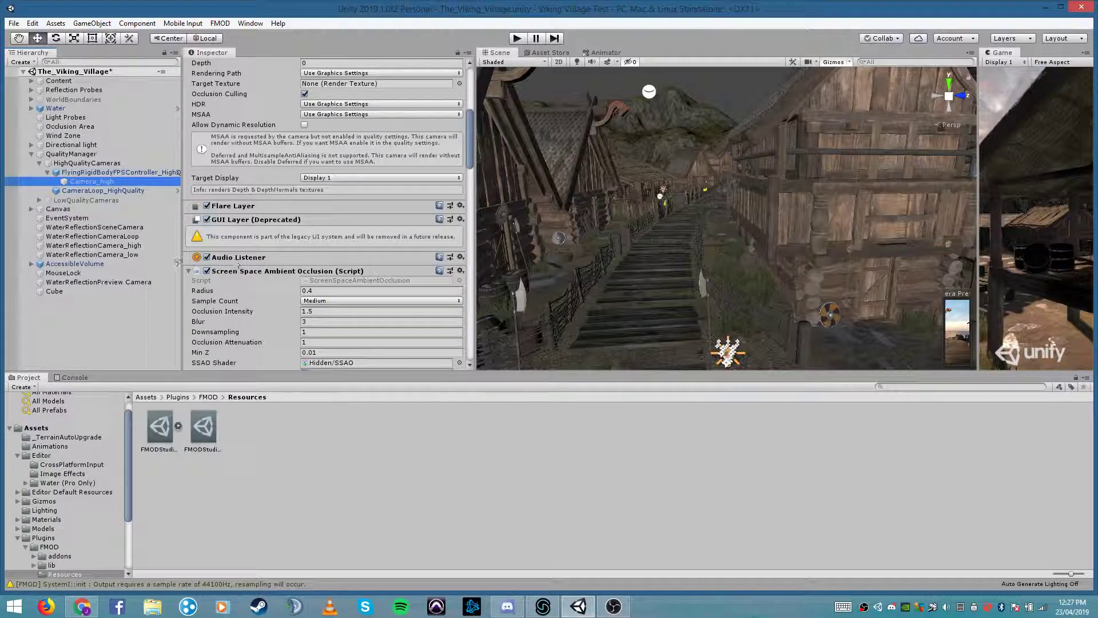
{"action": "scroll", "coordinate": [299, 261], "scroll_direction": "down", "scroll_amount": 3}
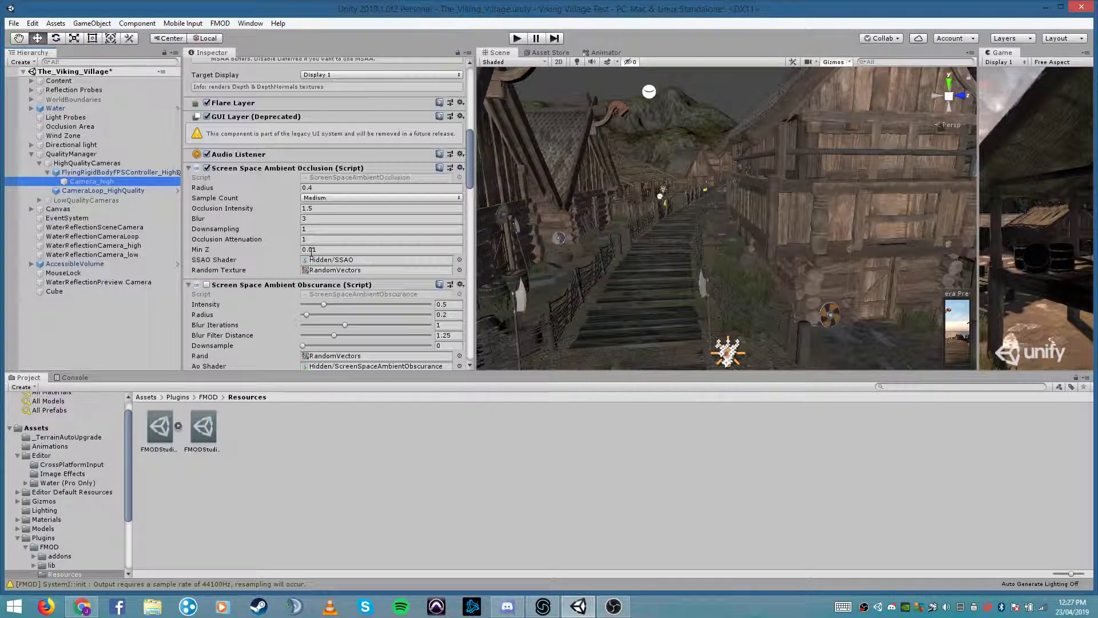
{"action": "scroll", "coordinate": [279, 221], "scroll_direction": "down", "scroll_amount": 3}
{"action": "scroll", "coordinate": [280, 197], "scroll_direction": "down", "scroll_amount": 15}
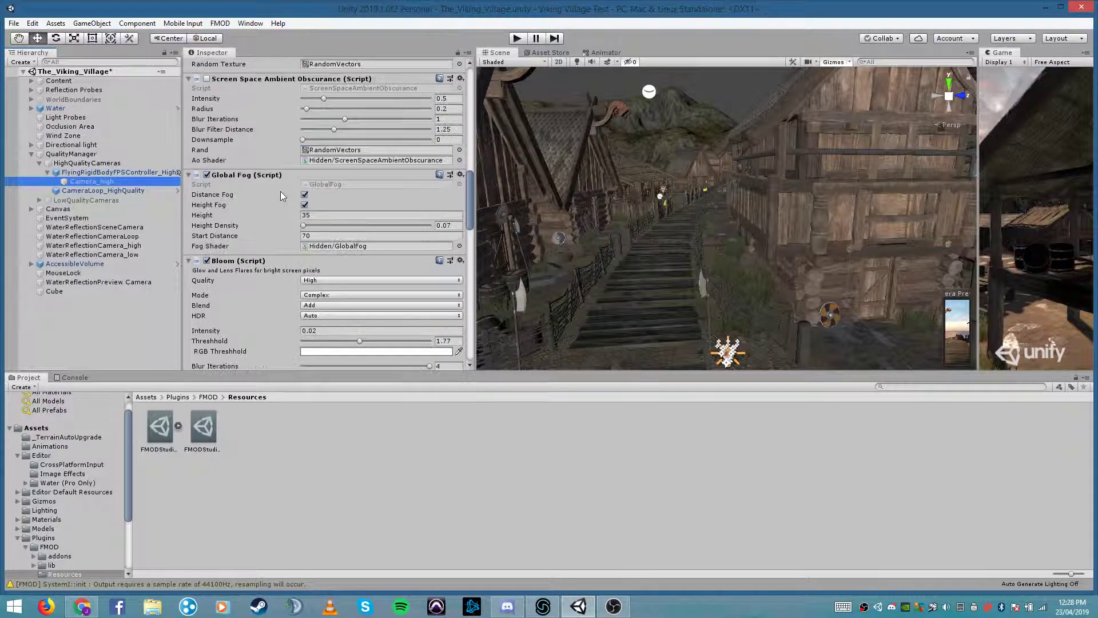
{"action": "scroll", "coordinate": [281, 196], "scroll_direction": "down", "scroll_amount": 10}
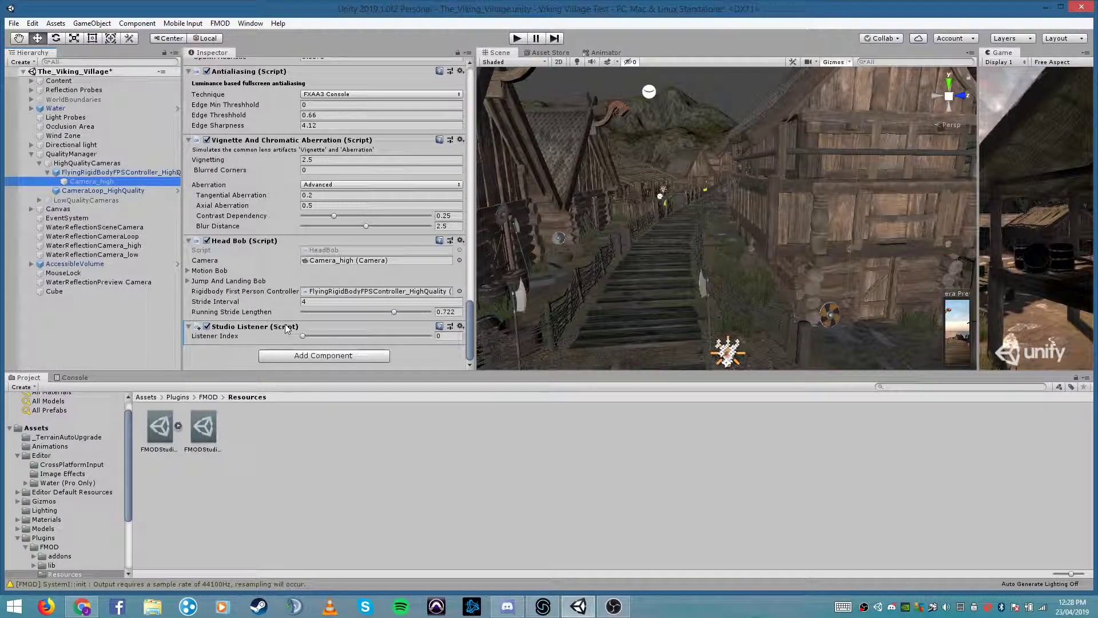
{"action": "left_click", "coordinate": [461, 326]}
{"action": "left_click", "coordinate": [496, 365]}
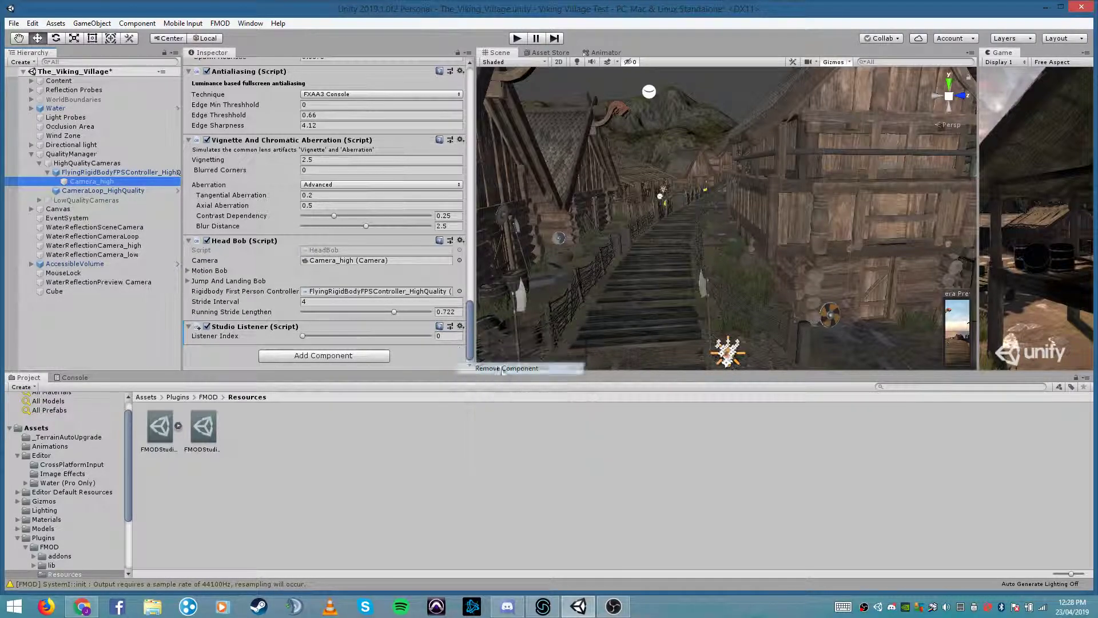
Add an FMOD Studio Listener component to Camera_high
{"action": "left_click", "coordinate": [320, 356]}
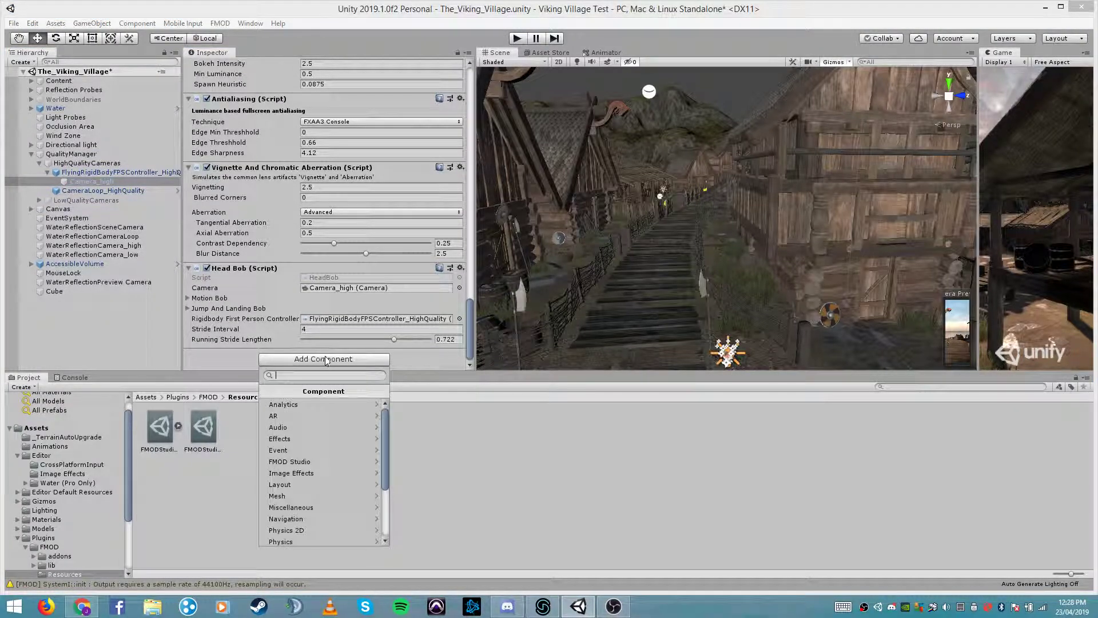
{"action": "left_click", "coordinate": [322, 463]}
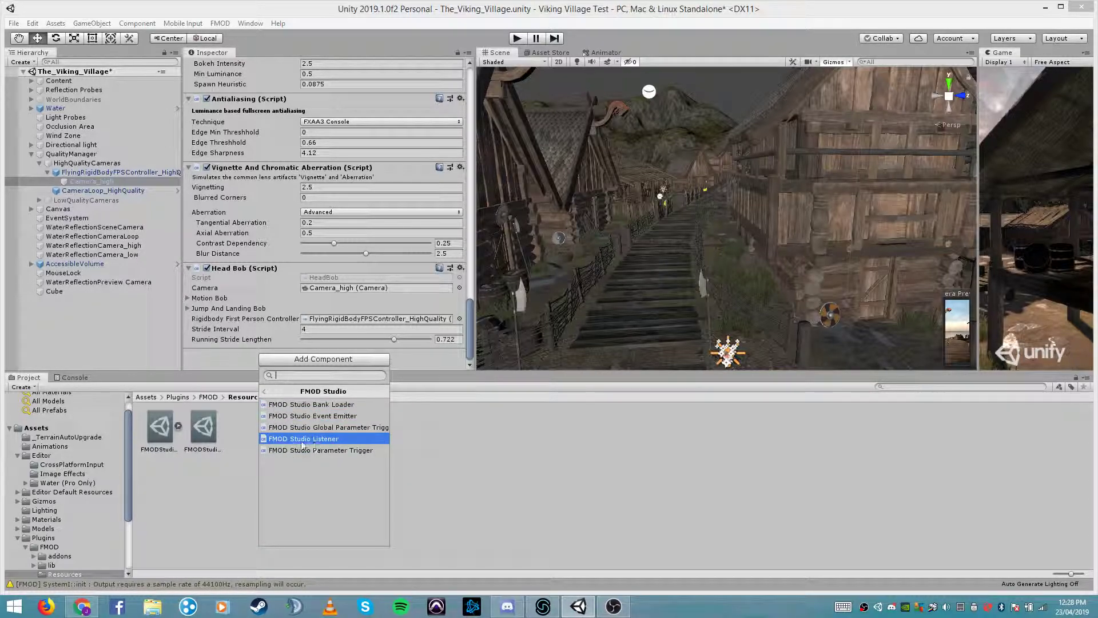
{"action": "left_click", "coordinate": [331, 439]}
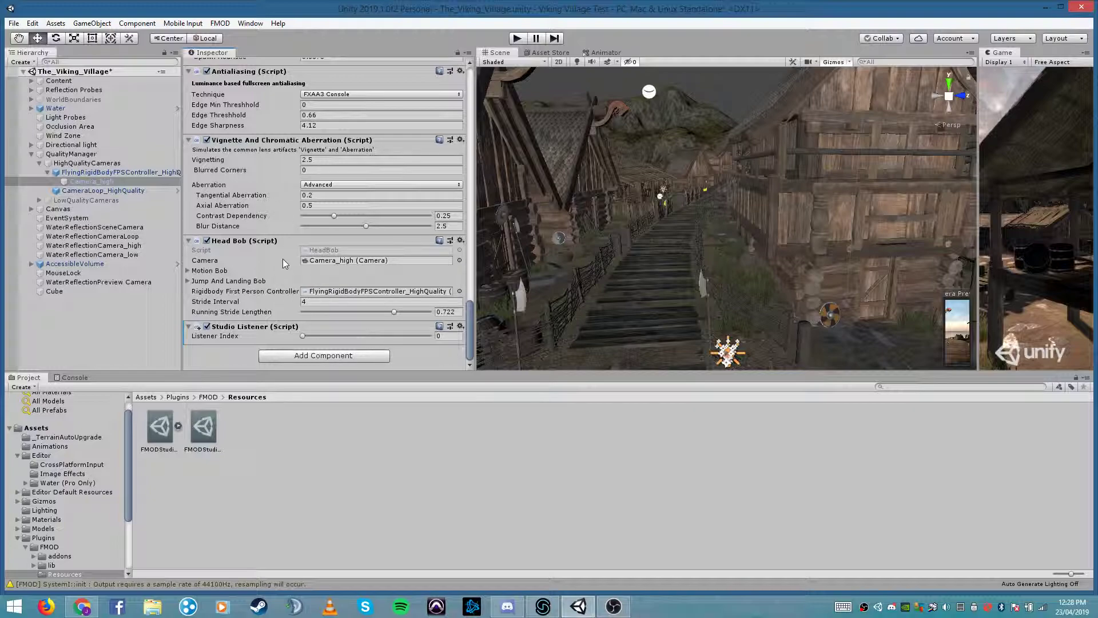
{"action": "right_click_drag", "start_coordinate": [754, 253], "coordinate": [876, 287]}
{"action": "right_click_drag", "start_coordinate": [763, 289], "coordinate": [884, 256]}
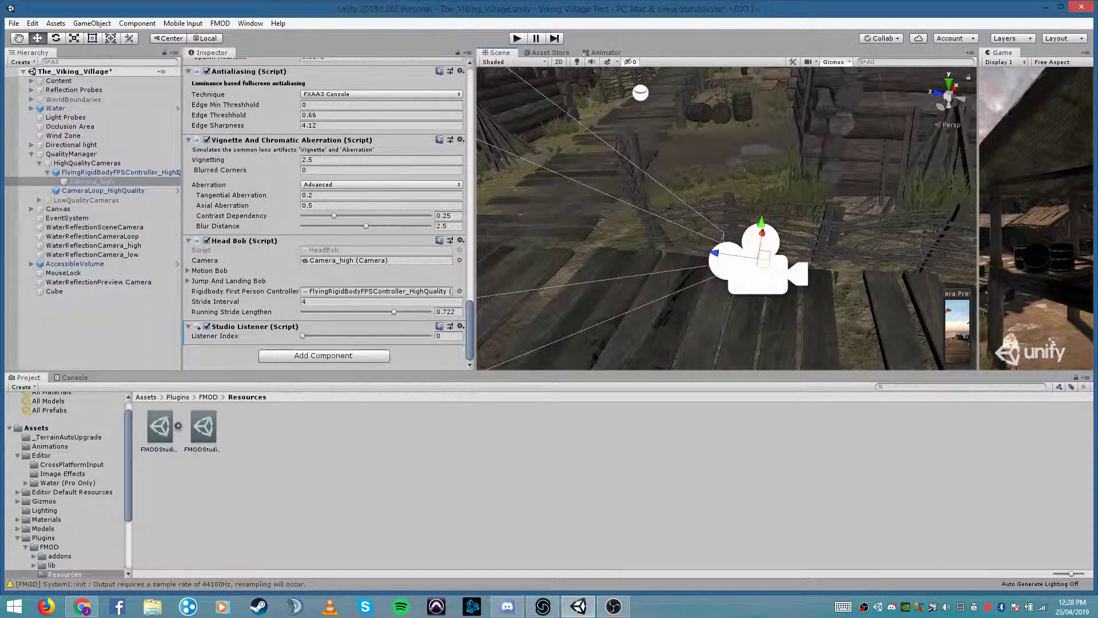
{"action": "right_click_drag", "start_coordinate": [719, 186], "coordinate": [593, 192]}
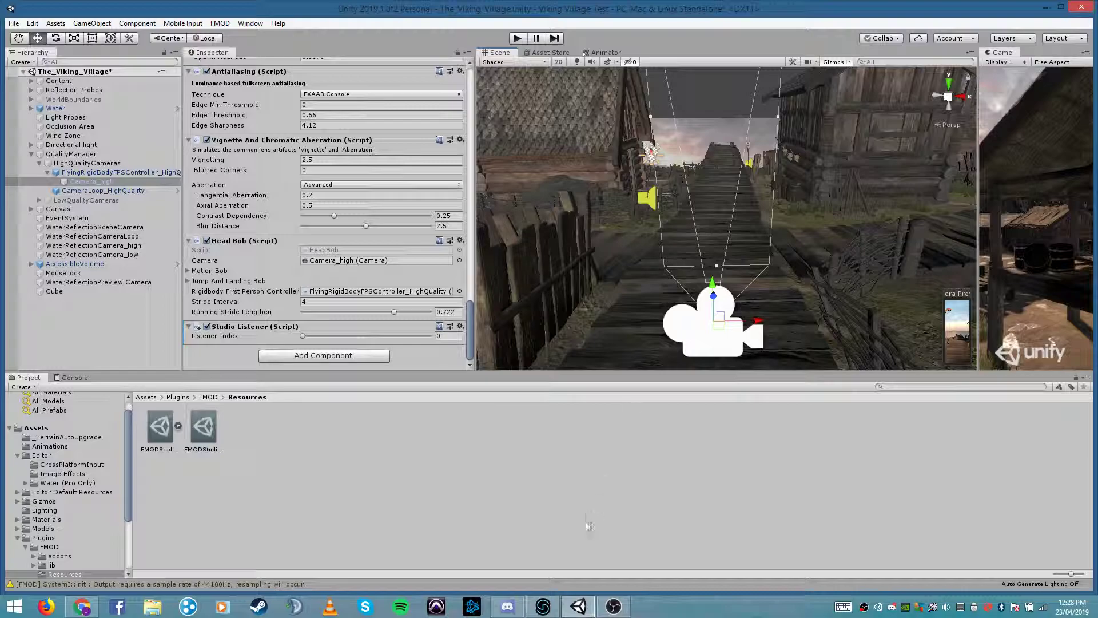
Switch to FMOD Studio and examine the VIKINGFMOD project folder inside the desktop's Viking Village Test folder in File Explorer
{"action": "mouse_move", "coordinate": [552, 614]}
{"action": "left_click", "coordinate": [541, 549]}
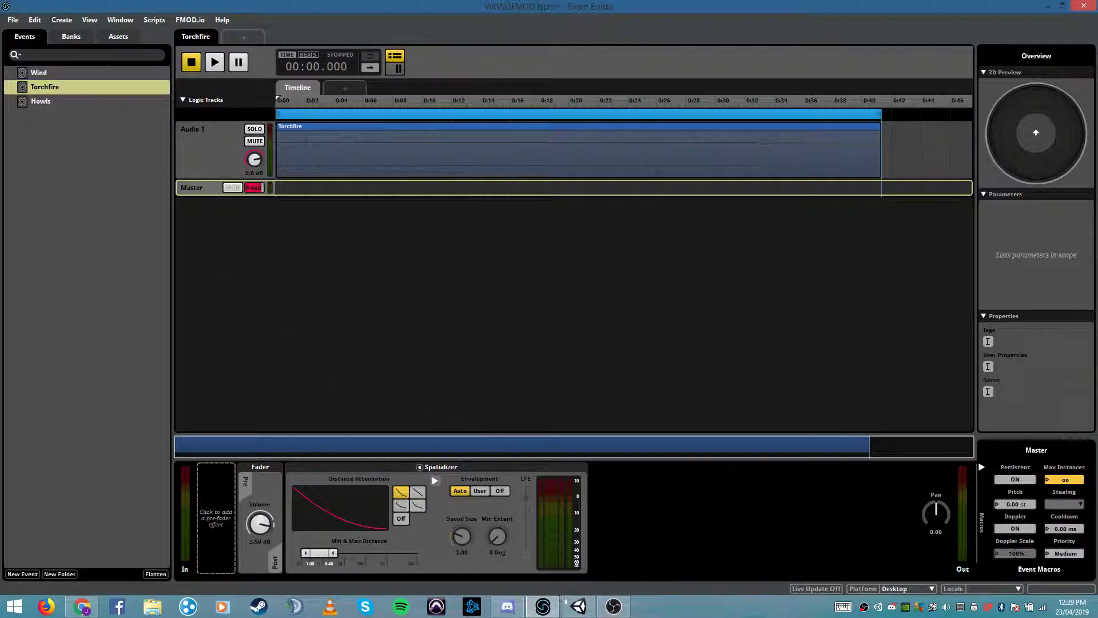
{"action": "left_click", "coordinate": [149, 609]}
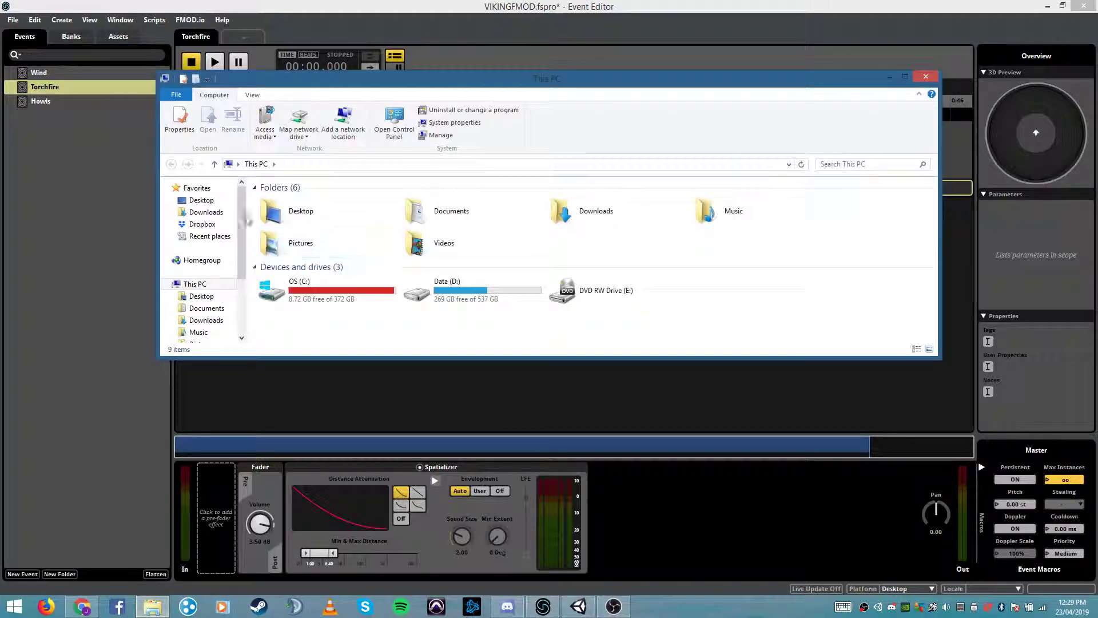
{"action": "double_click", "coordinate": [337, 225]}
{"action": "scroll", "coordinate": [364, 266], "scroll_direction": "down", "scroll_amount": 5}
{"action": "scroll", "coordinate": [360, 266], "scroll_direction": "up", "scroll_amount": 5}
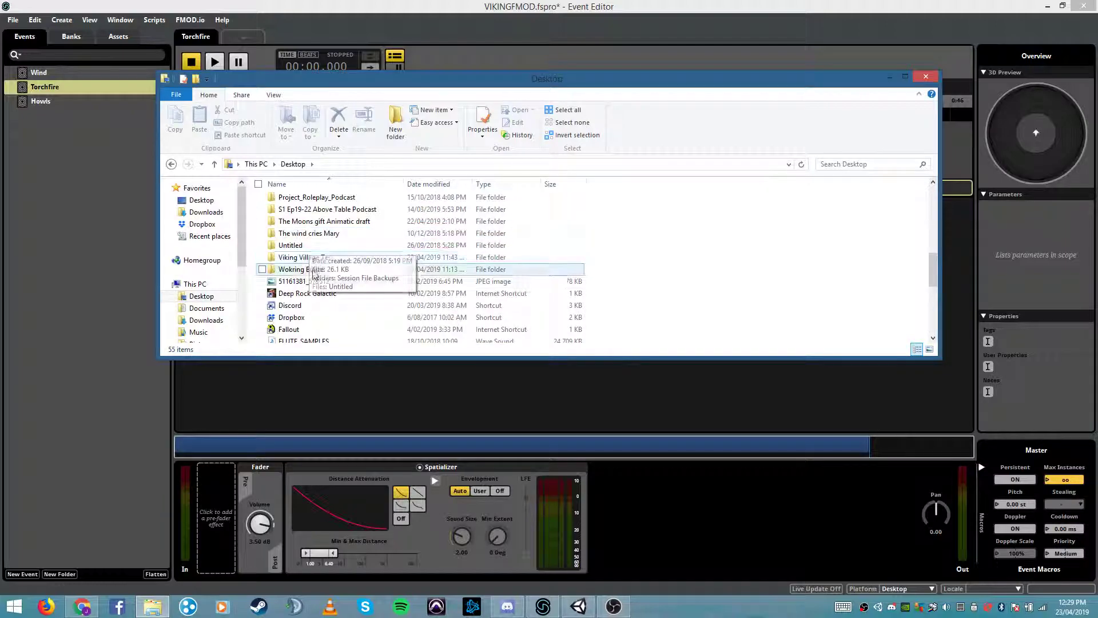
{"action": "double_click", "coordinate": [336, 261]}
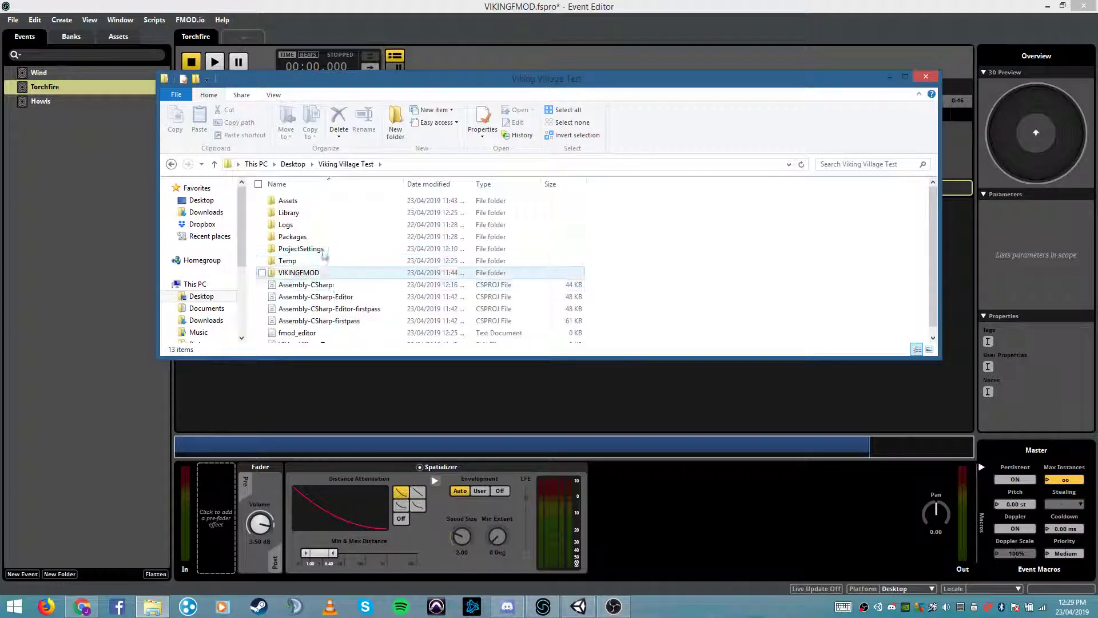
{"action": "scroll", "coordinate": [329, 237], "scroll_direction": "down", "scroll_amount": 1}
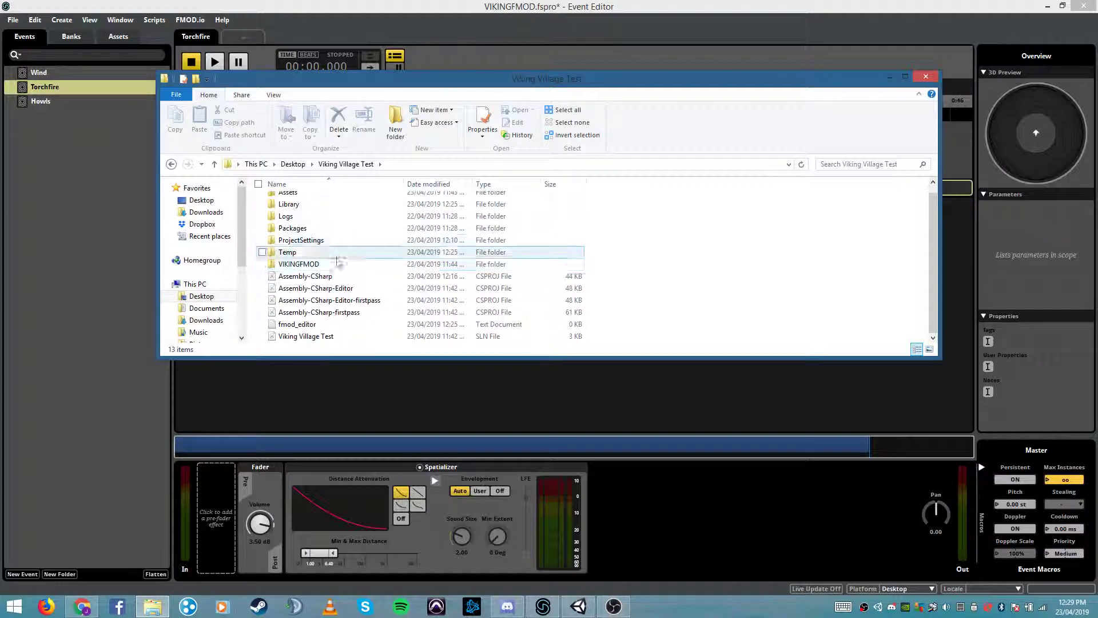
{"action": "double_click", "coordinate": [309, 263]}
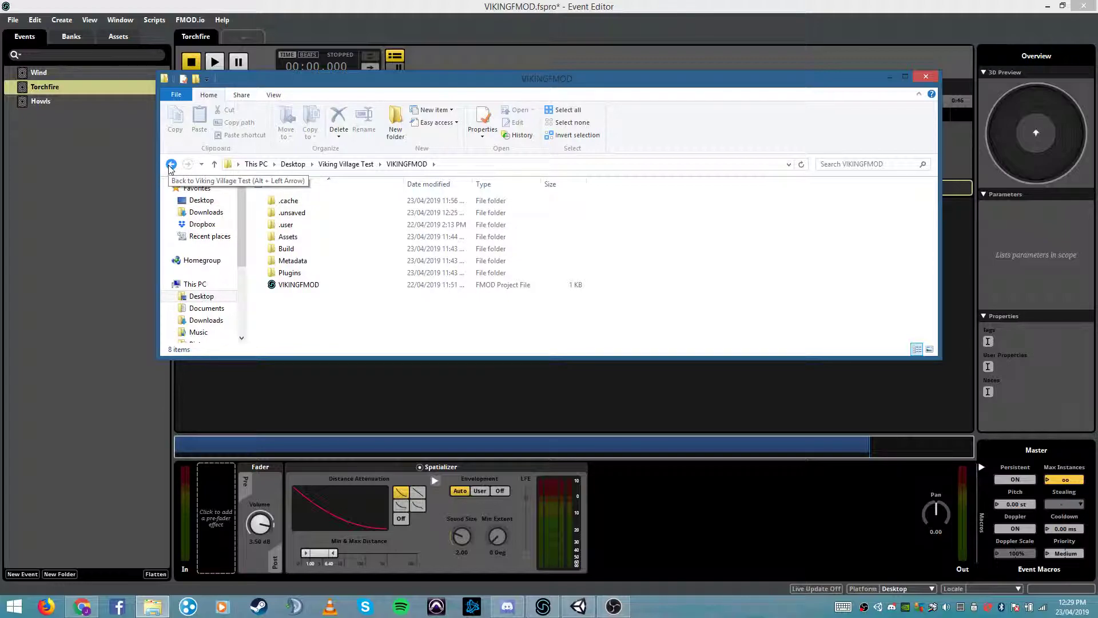
{"action": "left_click", "coordinate": [925, 77]}
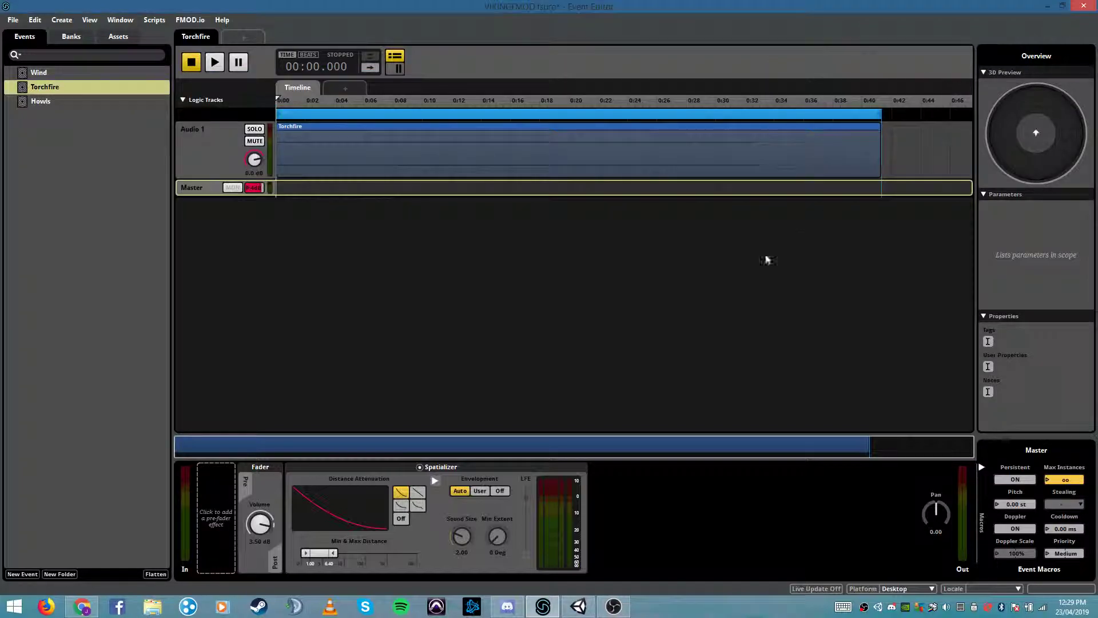
Open the Wind event and add a fade-in and a fade-out of about one second each to its audio clip
{"action": "left_click", "coordinate": [89, 74]}
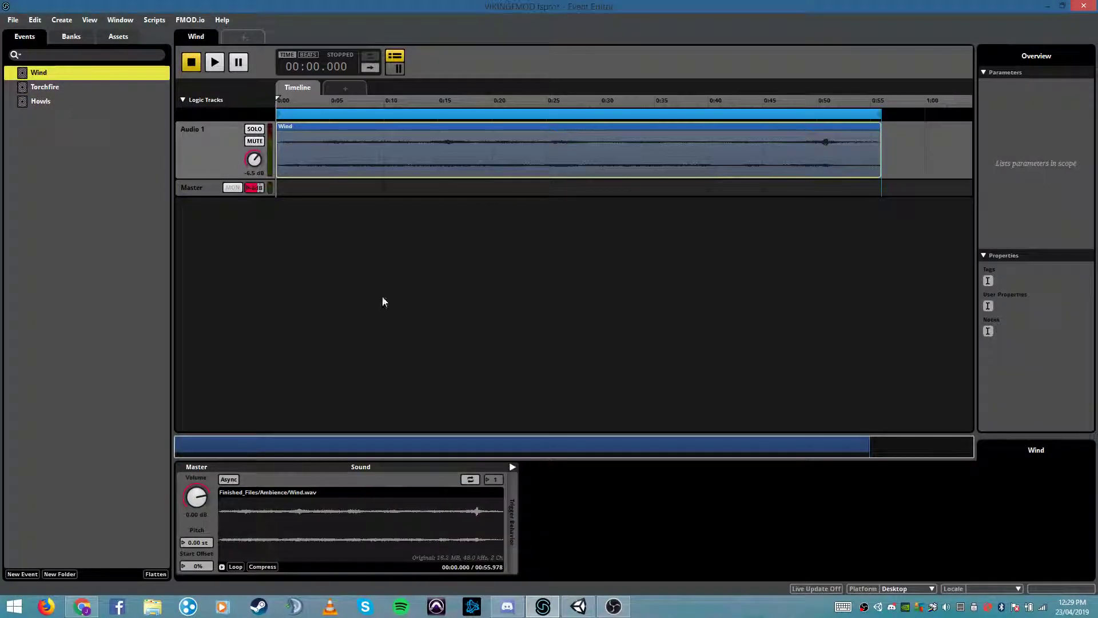
{"action": "left_click", "coordinate": [879, 131]}
{"action": "left_click_drag", "start_coordinate": [876, 129], "coordinate": [870, 132]}
{"action": "left_click_drag", "start_coordinate": [276, 128], "coordinate": [289, 131]}
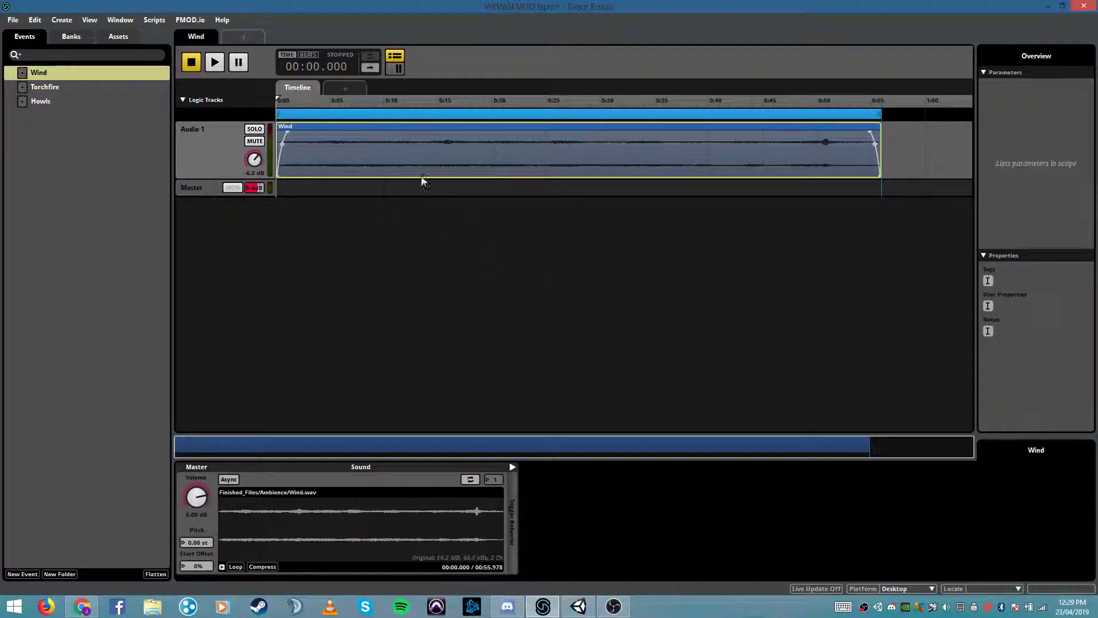
Examine the Wind event's loop region and master track, and the Torchfire event's spatializer and loop region
{"action": "left_click", "coordinate": [439, 117]}
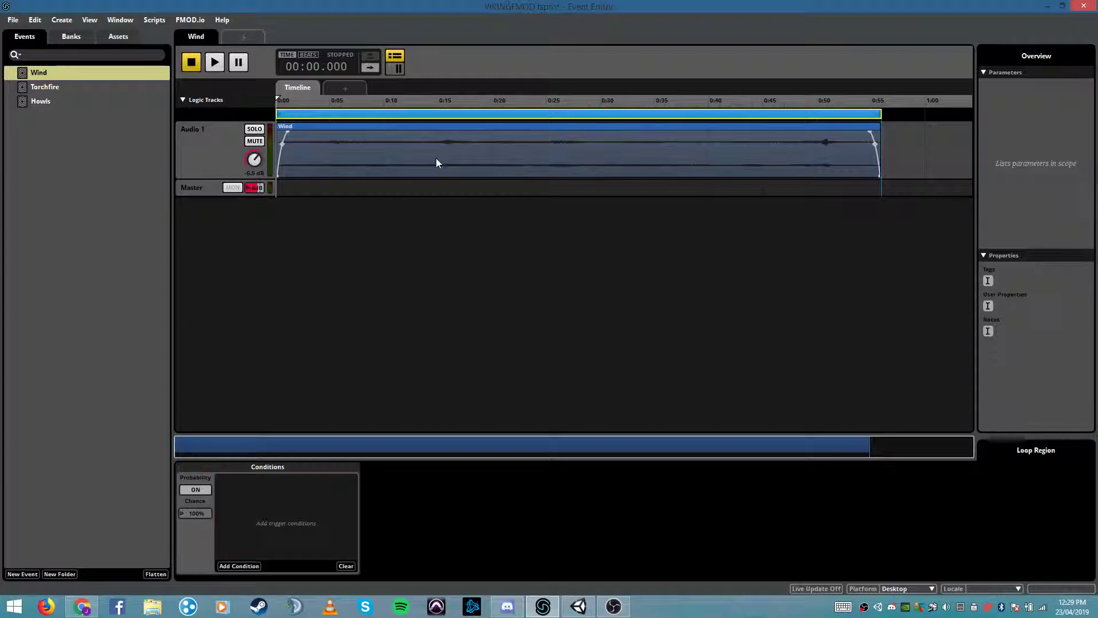
{"action": "left_click", "coordinate": [208, 191]}
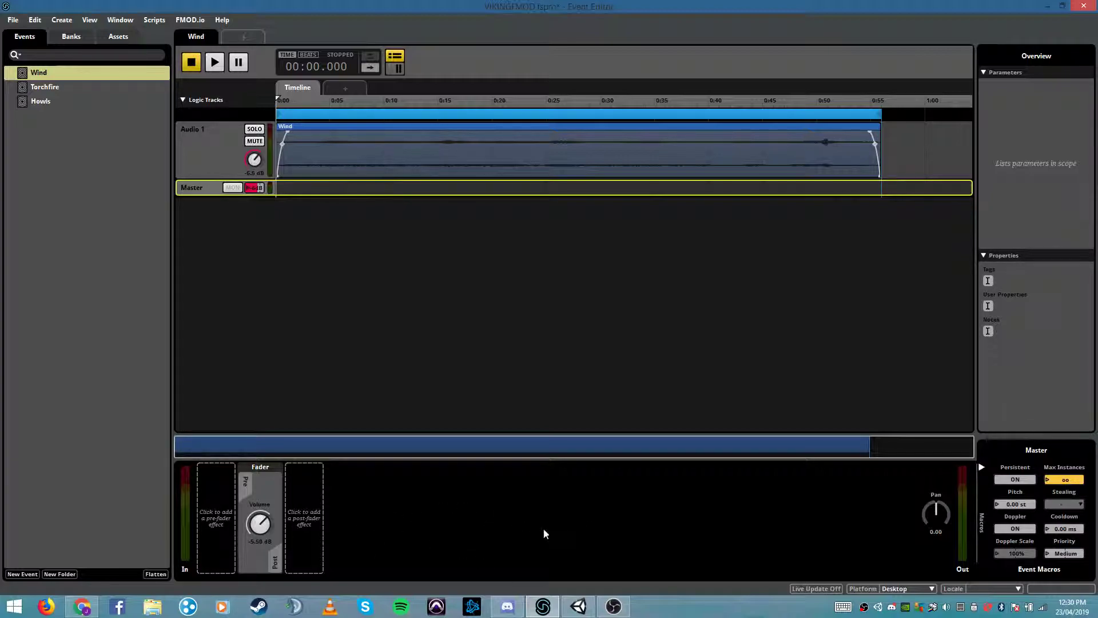
{"action": "left_click", "coordinate": [61, 88]}
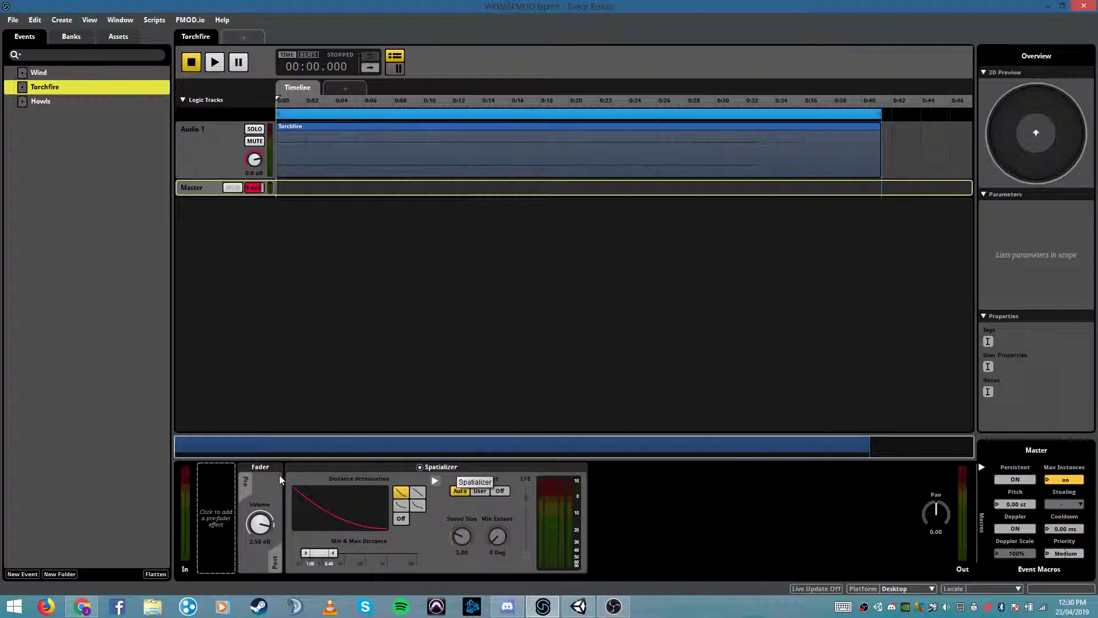
{"action": "left_click", "coordinate": [314, 559]}
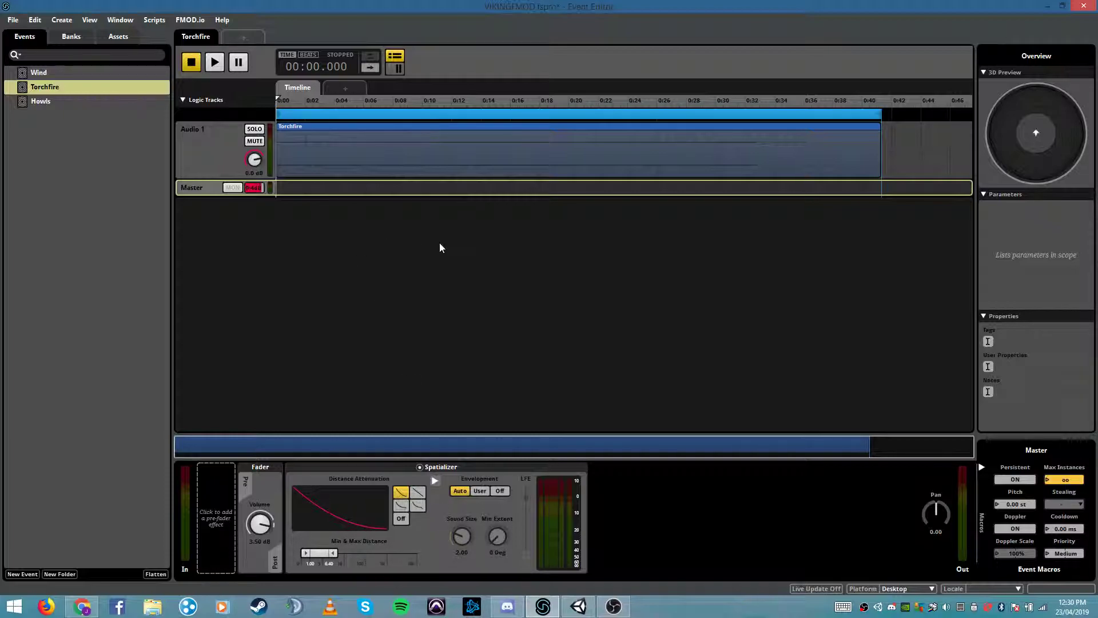
{"action": "left_click", "coordinate": [430, 116]}
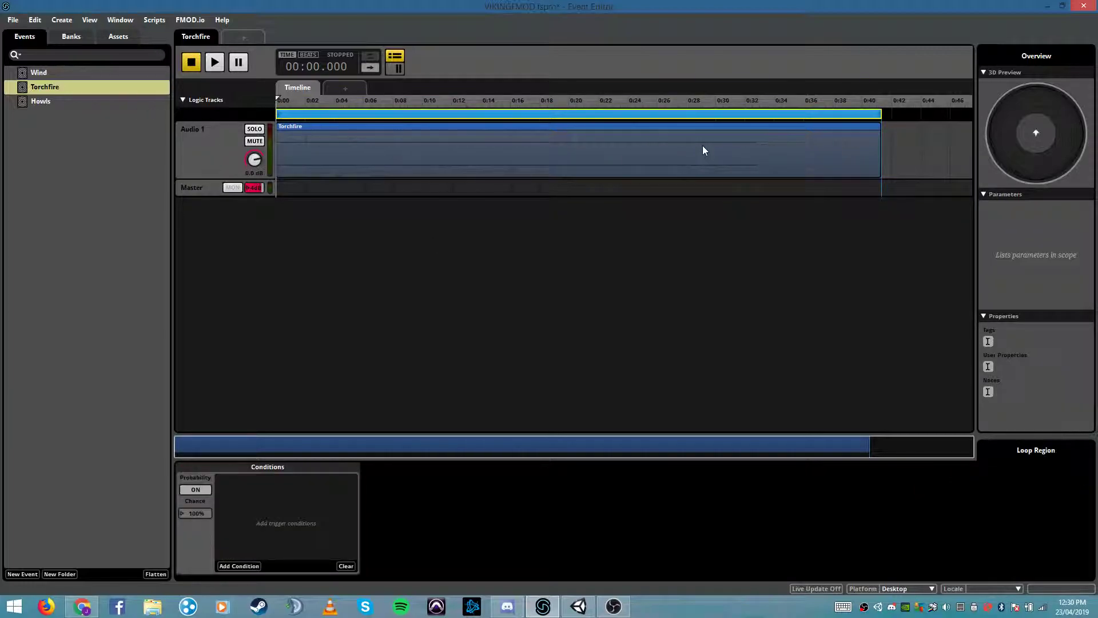
Open the Howls event, inspect its loop region, and audition its scatterer instrument briefly
{"action": "left_click", "coordinate": [65, 102]}
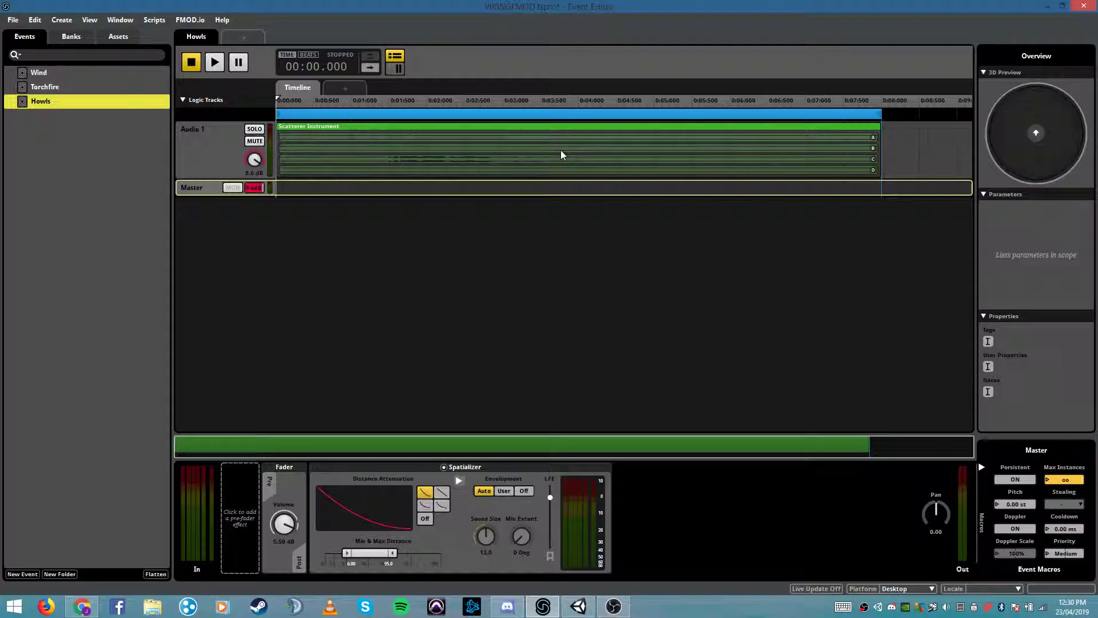
{"action": "left_click", "coordinate": [629, 114]}
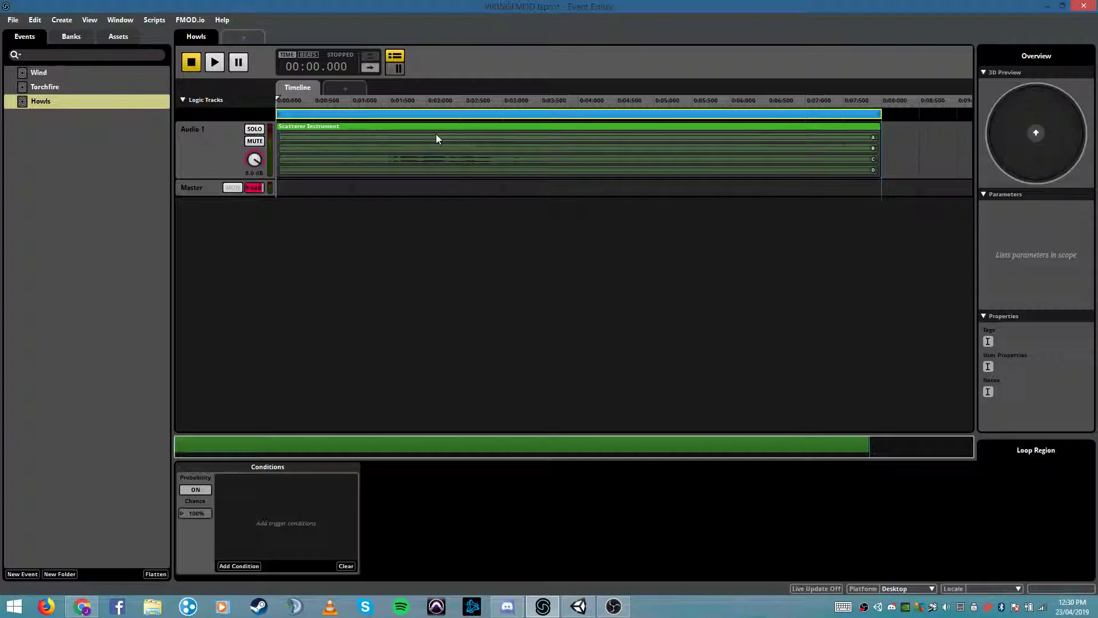
{"action": "key", "text": "space"}
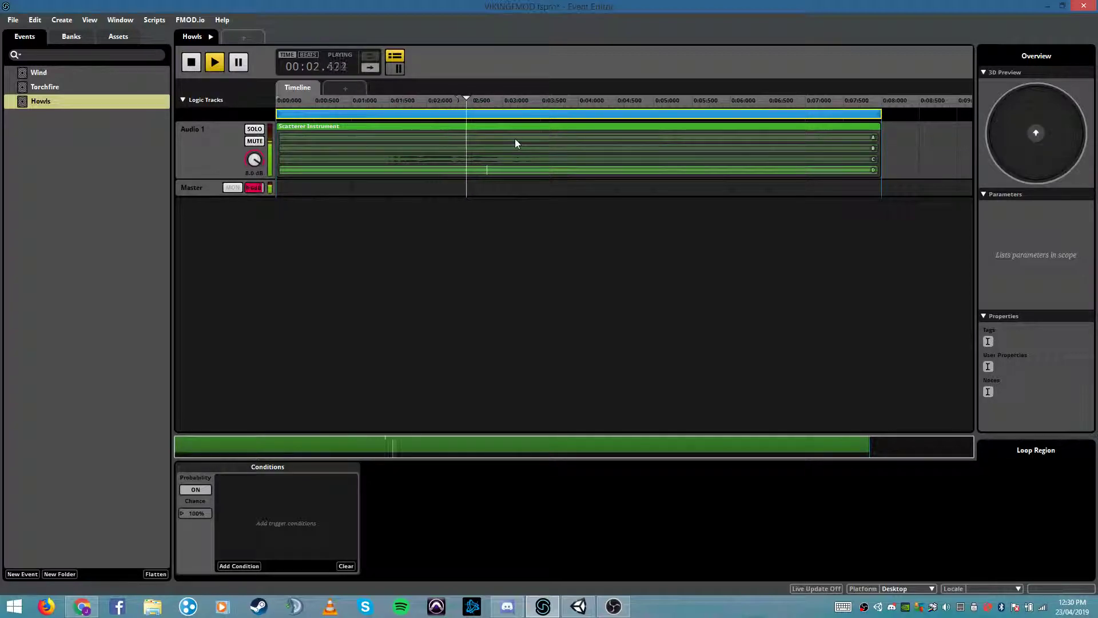
{"action": "key", "text": "space"}
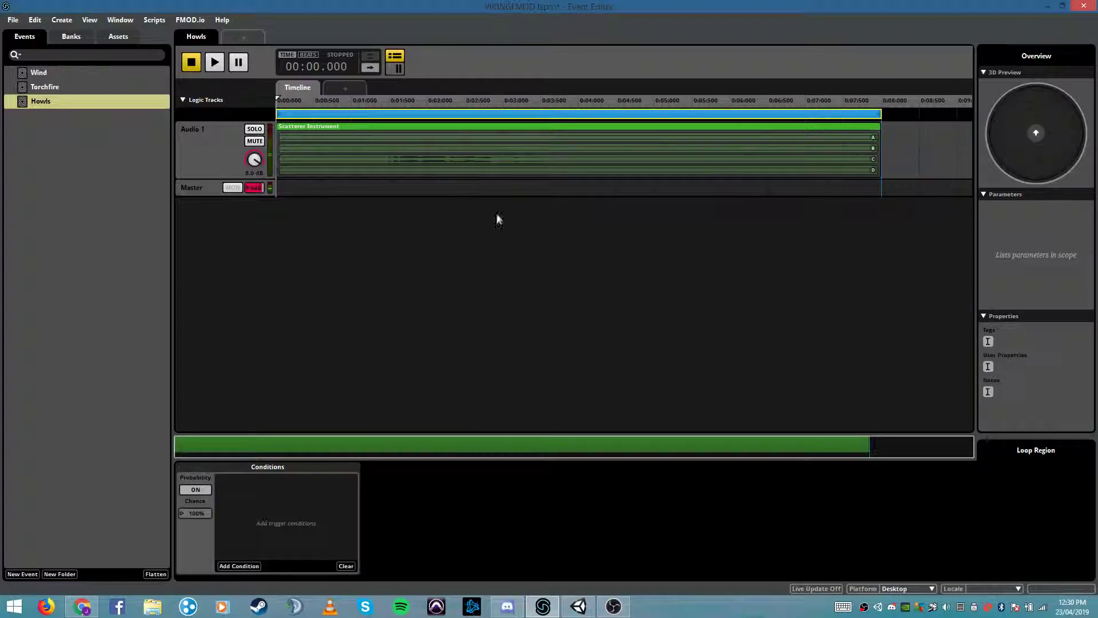
Switch to Unity and remove the Studio Event Emitter component from the Wind Zone object in the scene
{"action": "mouse_move", "coordinate": [585, 611]}
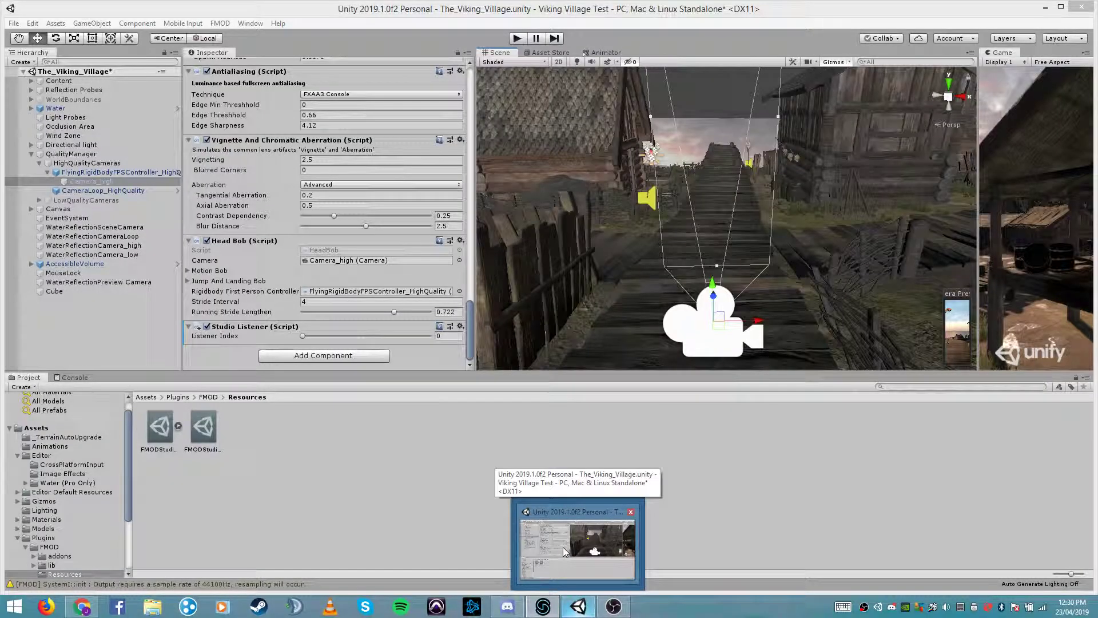
{"action": "left_click", "coordinate": [563, 547]}
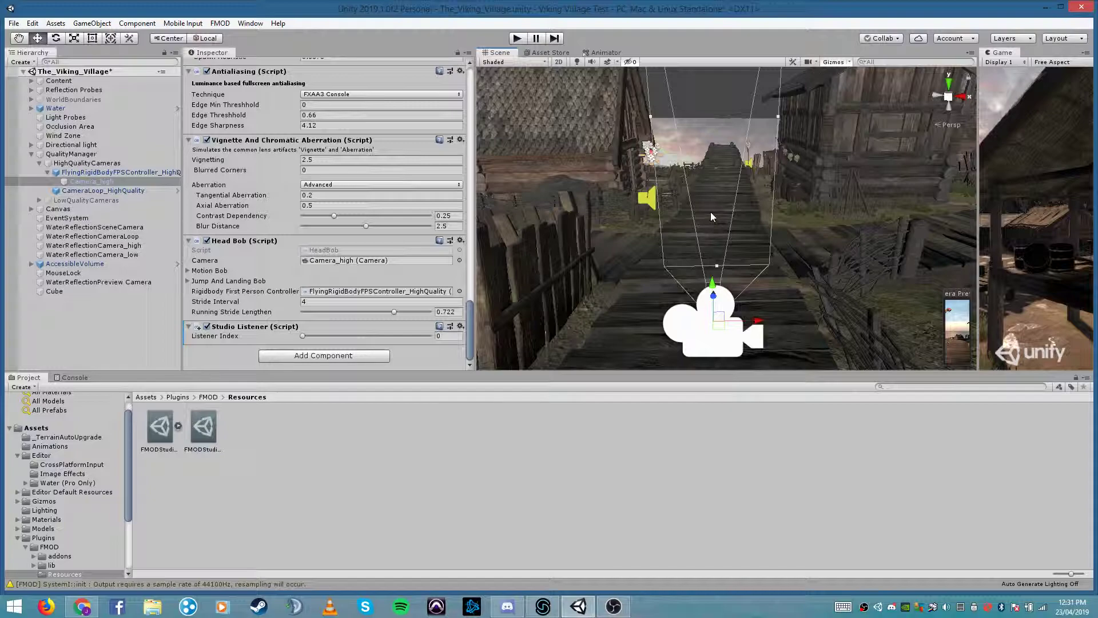
{"action": "left_click", "coordinate": [716, 245]}
{"action": "scroll", "coordinate": [49, 99], "scroll_direction": "down", "scroll_amount": 3}
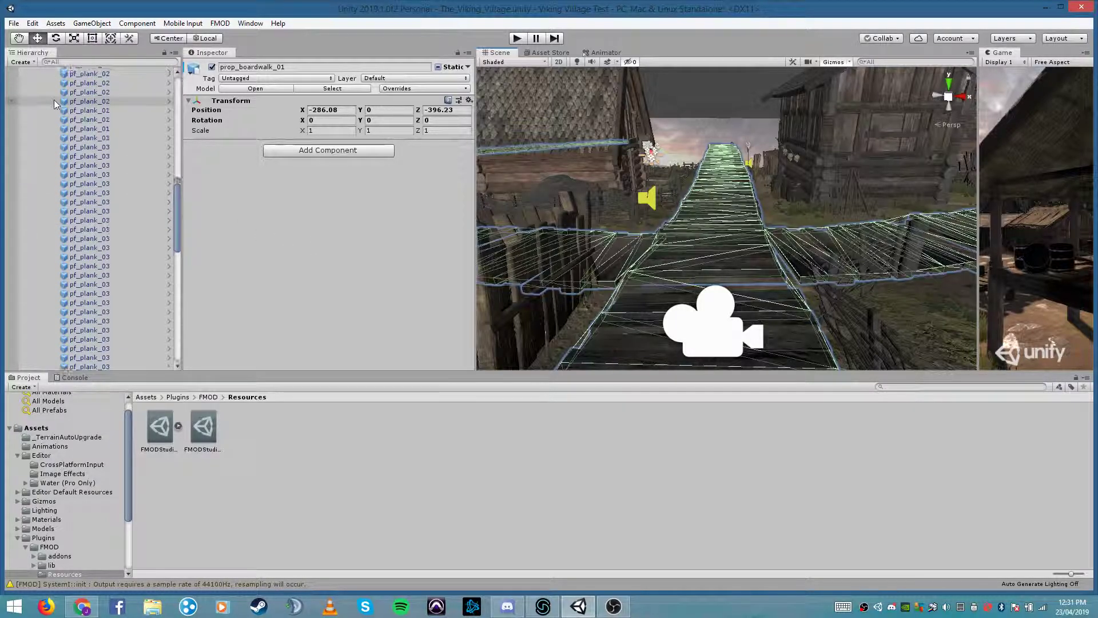
{"action": "scroll", "coordinate": [45, 94], "scroll_direction": "up", "scroll_amount": 15}
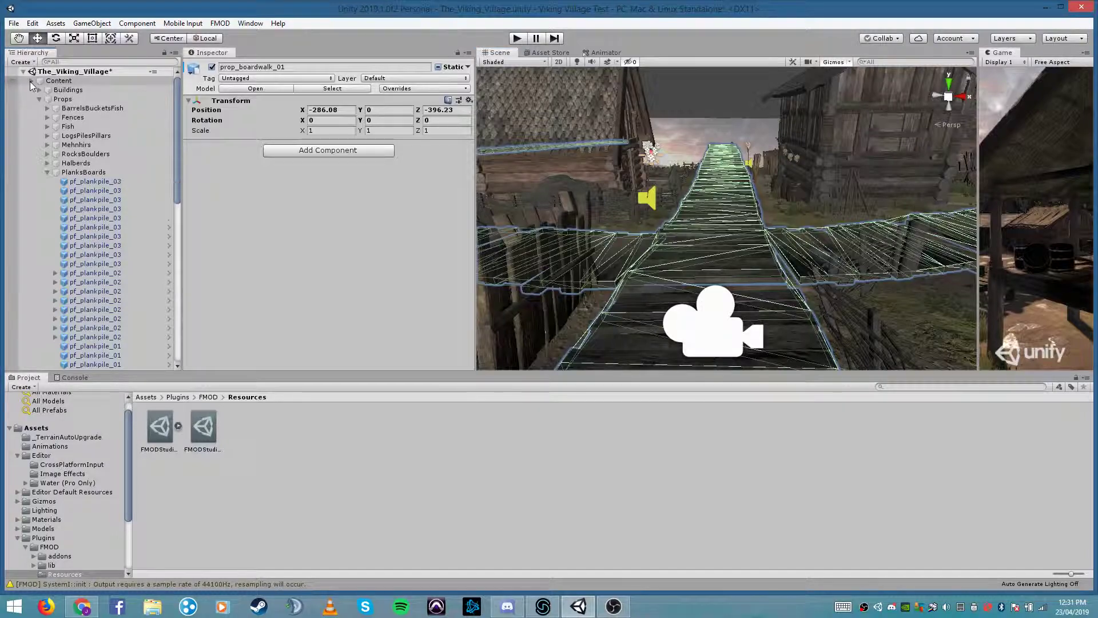
{"action": "left_click", "coordinate": [32, 81]}
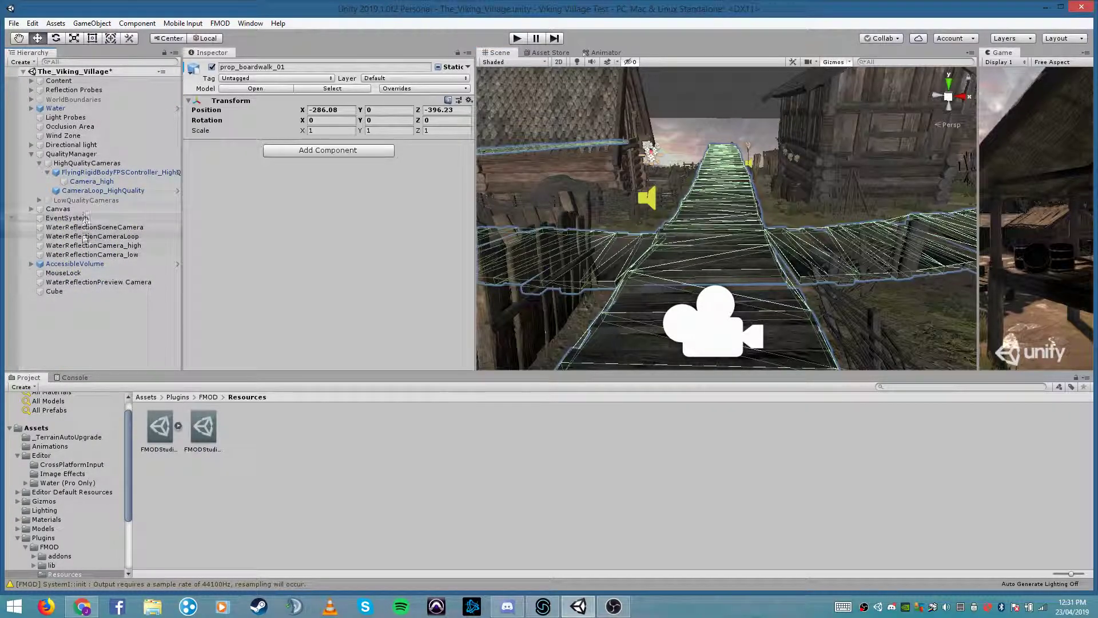
{"action": "left_click", "coordinate": [63, 136]}
{"action": "key", "text": "w"}
{"action": "right_click_drag", "start_coordinate": [655, 155], "coordinate": [458, 195]}
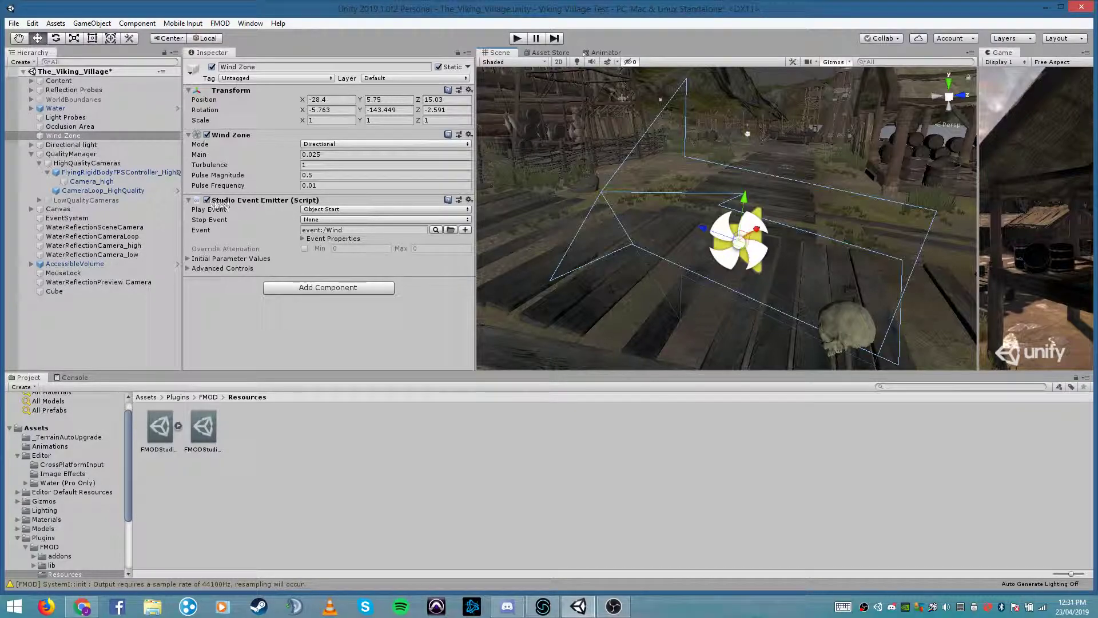
{"action": "left_click", "coordinate": [469, 199]}
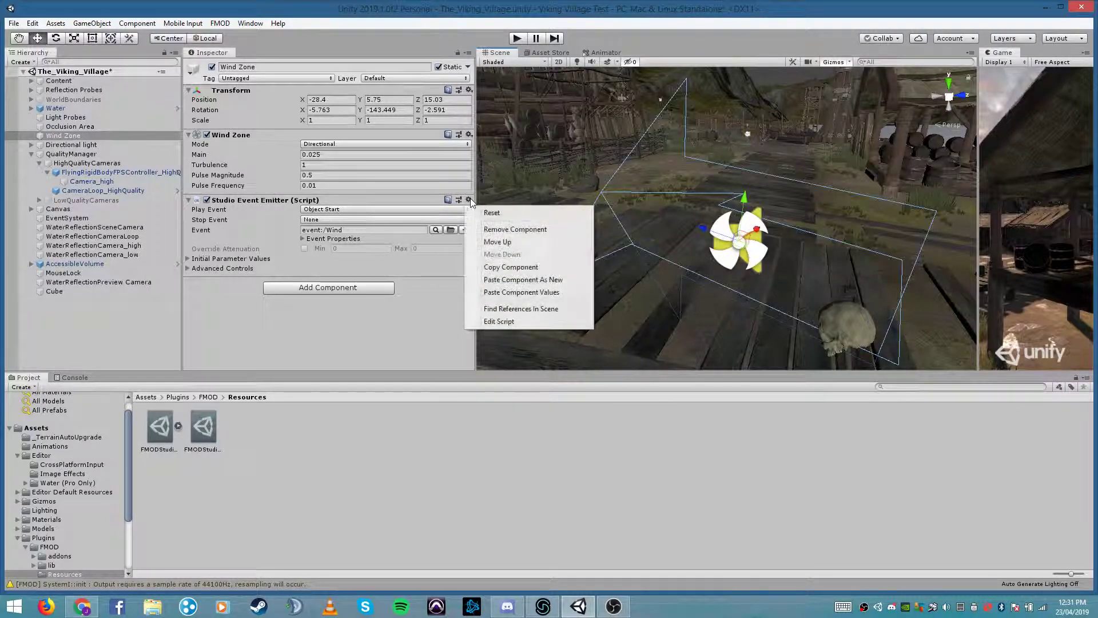
{"action": "left_click", "coordinate": [513, 231]}
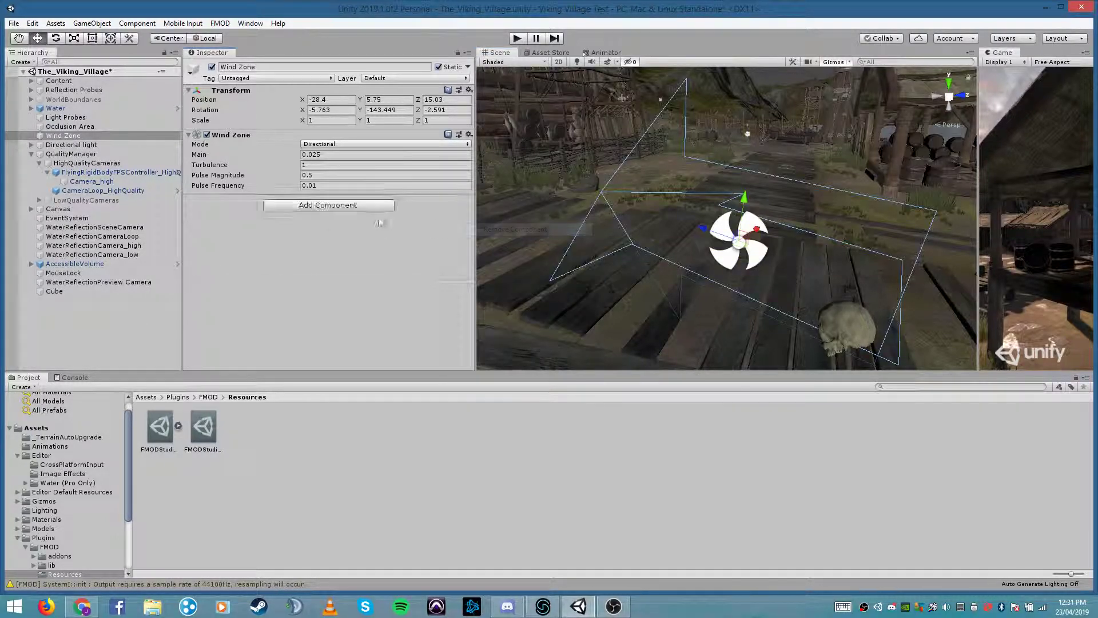
Add an FMOD Studio Event Emitter to Wind Zone that plays event:/Wind on Object Start
{"action": "left_click", "coordinate": [319, 204]}
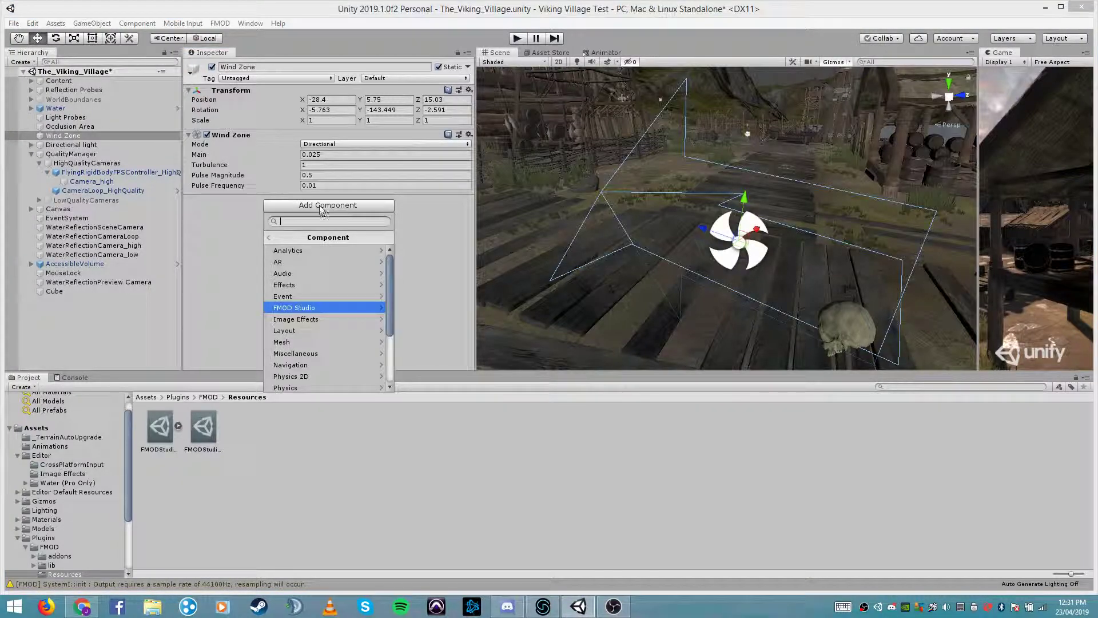
{"action": "left_click", "coordinate": [319, 308]}
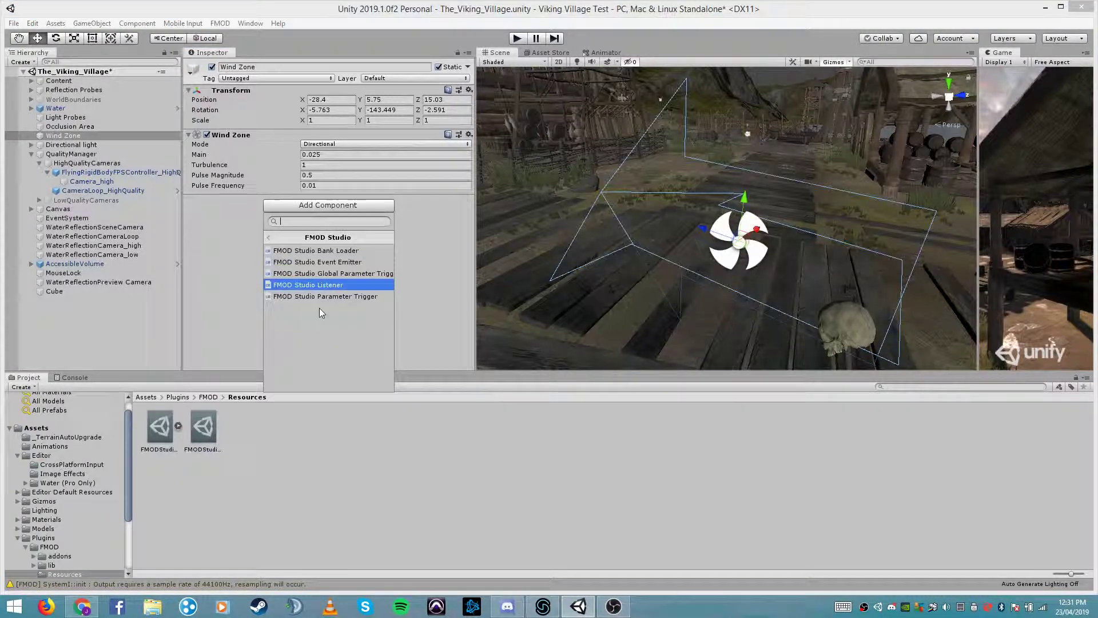
{"action": "left_click", "coordinate": [329, 262]}
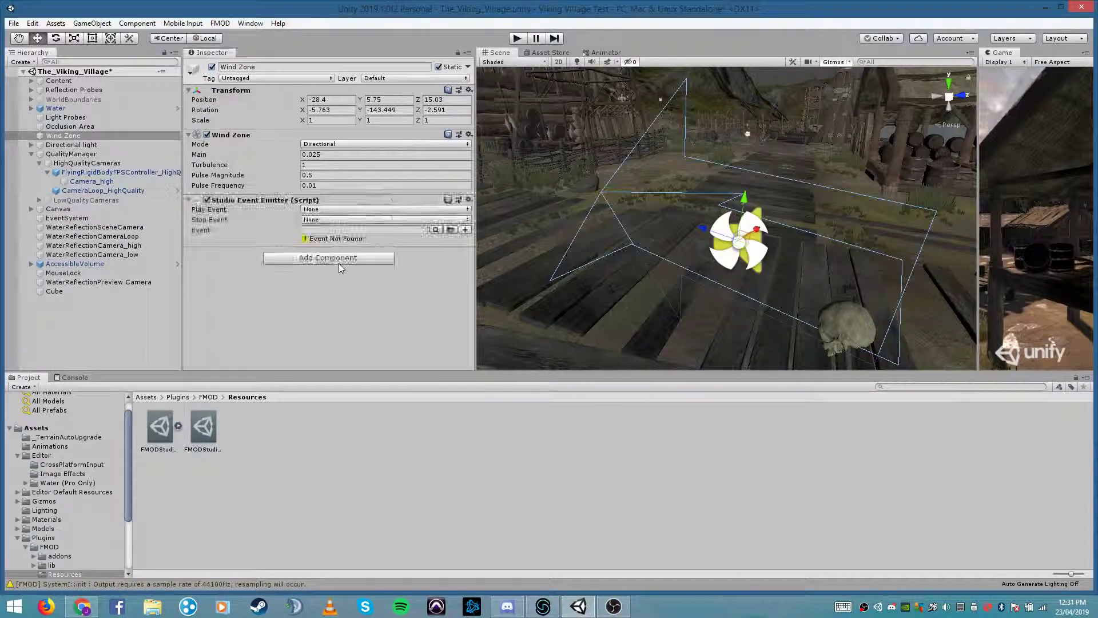
{"action": "left_click", "coordinate": [326, 210]}
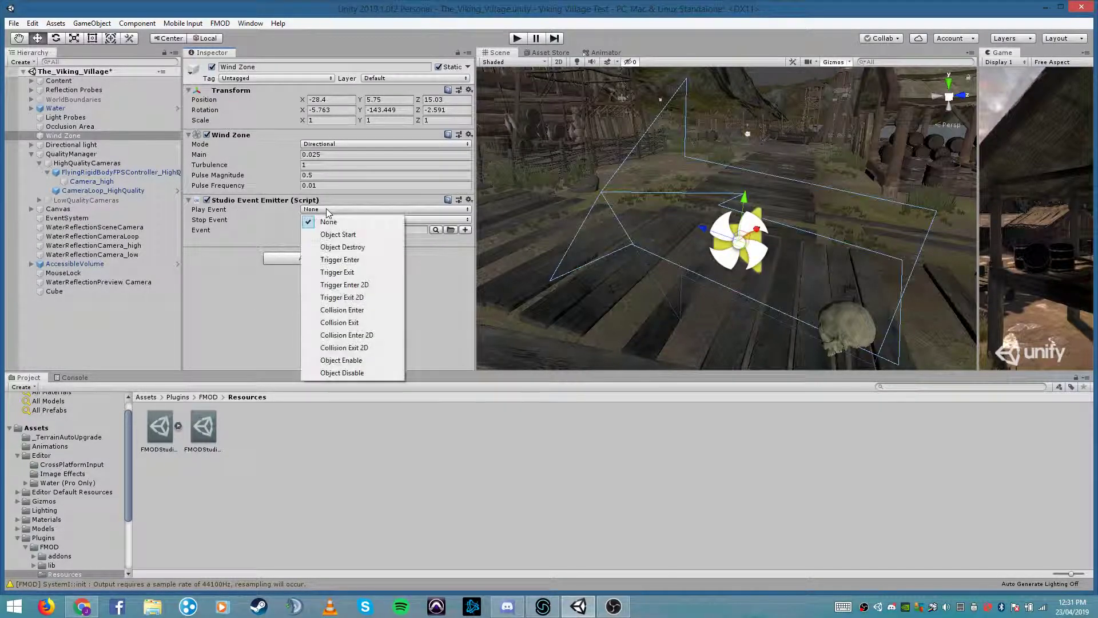
{"action": "left_click", "coordinate": [352, 237]}
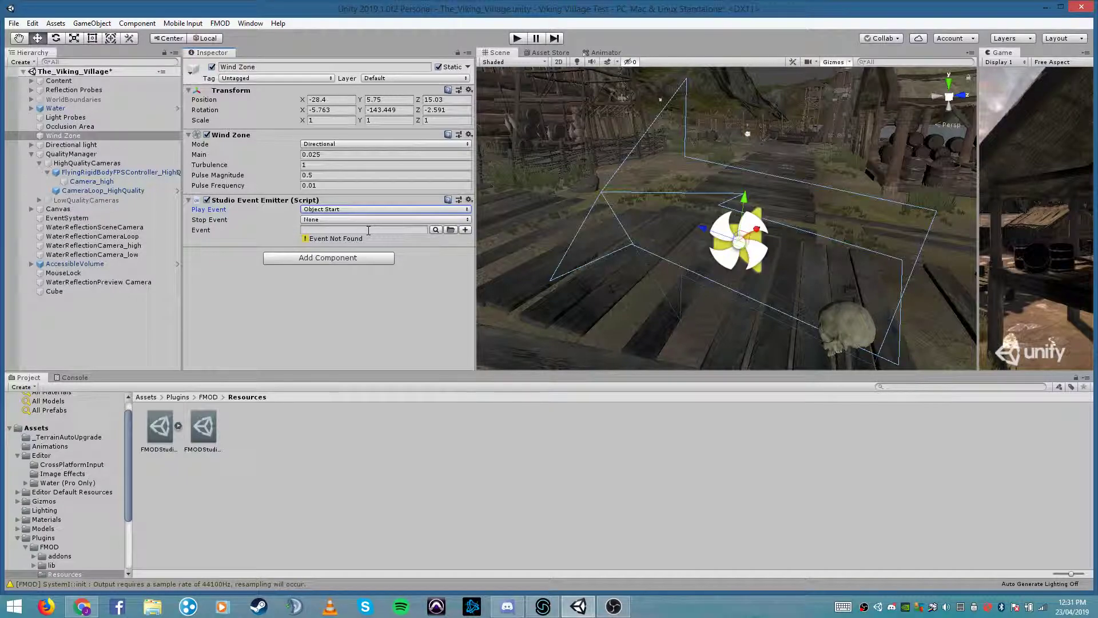
{"action": "left_click", "coordinate": [437, 230]}
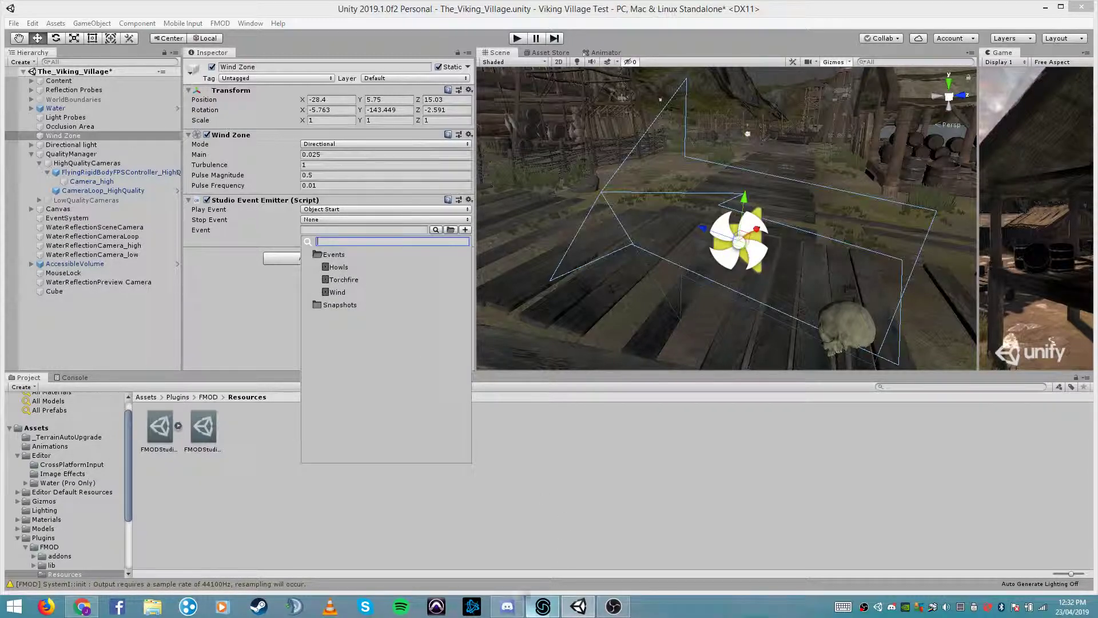
{"action": "double_click", "coordinate": [336, 293]}
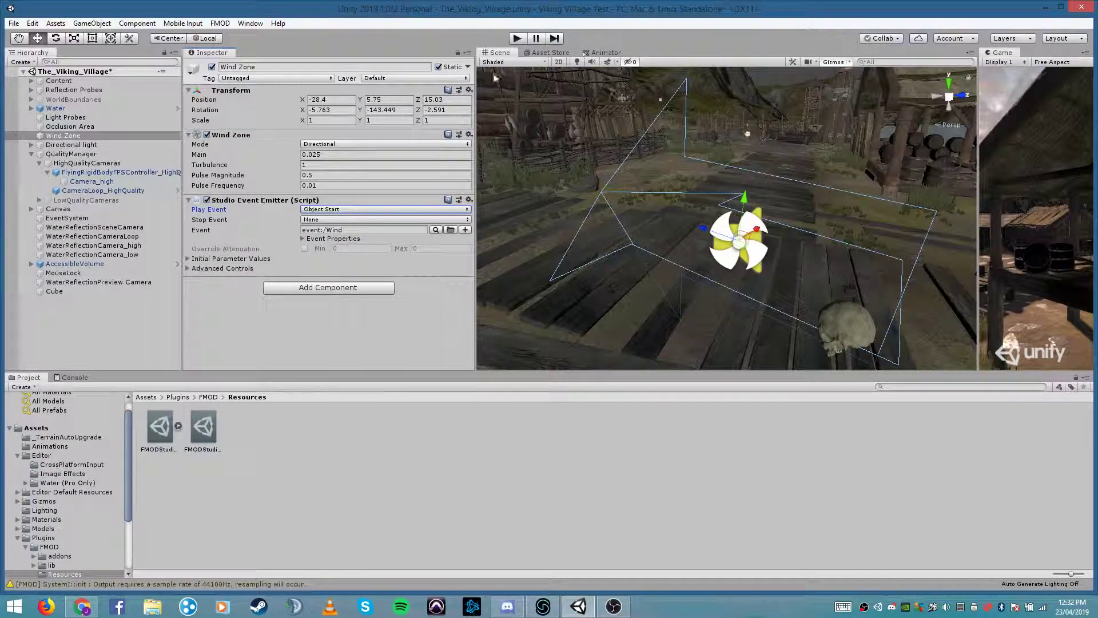
Run the scene, move around the village to listen to the wind ambience, and stop play mode
{"action": "left_click", "coordinate": [518, 38]}
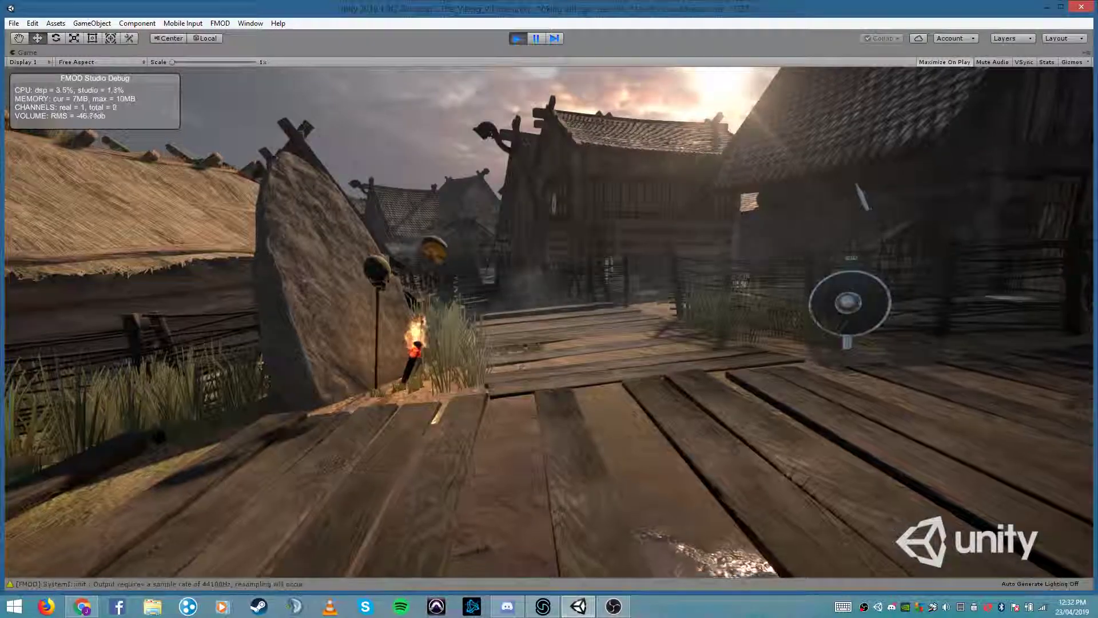
{"action": "key", "text": "d"}
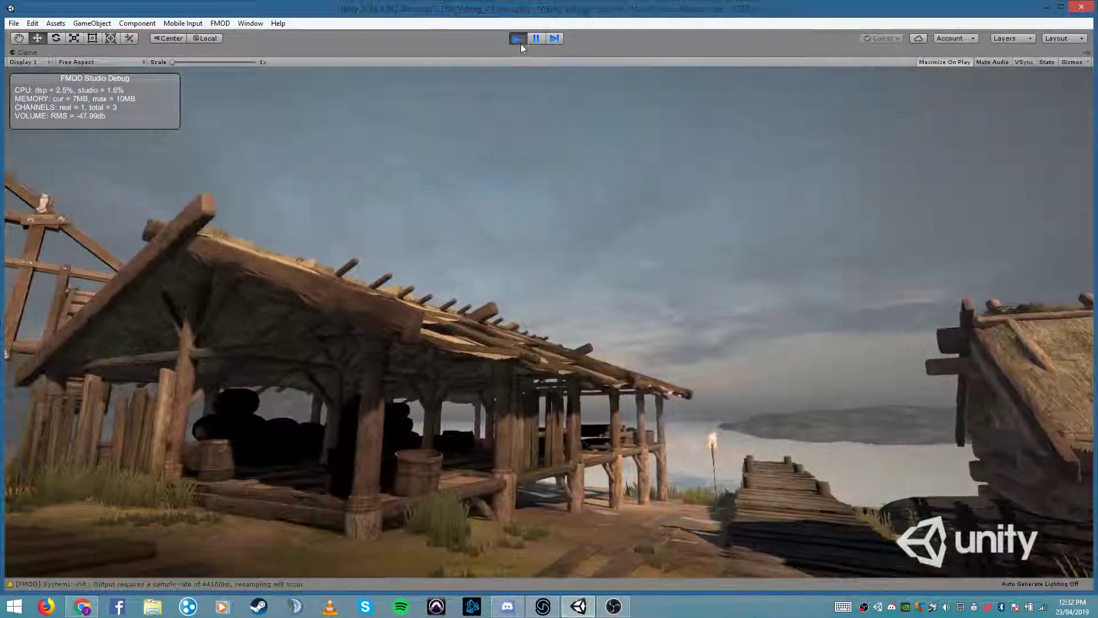
{"action": "left_click", "coordinate": [520, 41]}
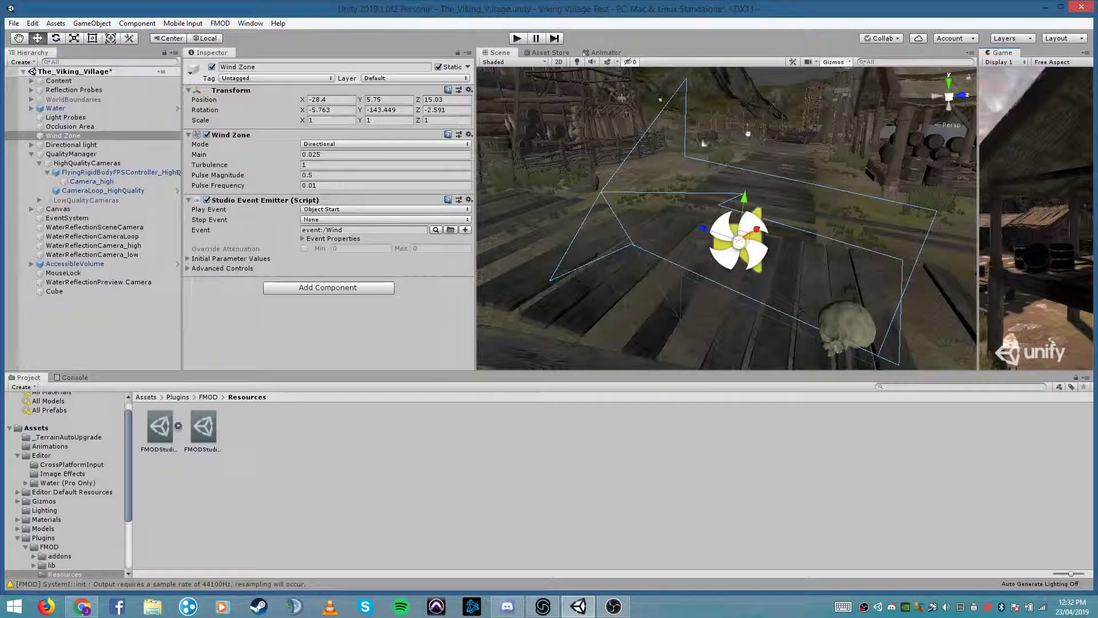
Find the torches in TorchesFires under Content's Props and examine the Studio Event Emitter settings on the second pf_torch_fire_01
{"action": "left_click", "coordinate": [31, 81]}
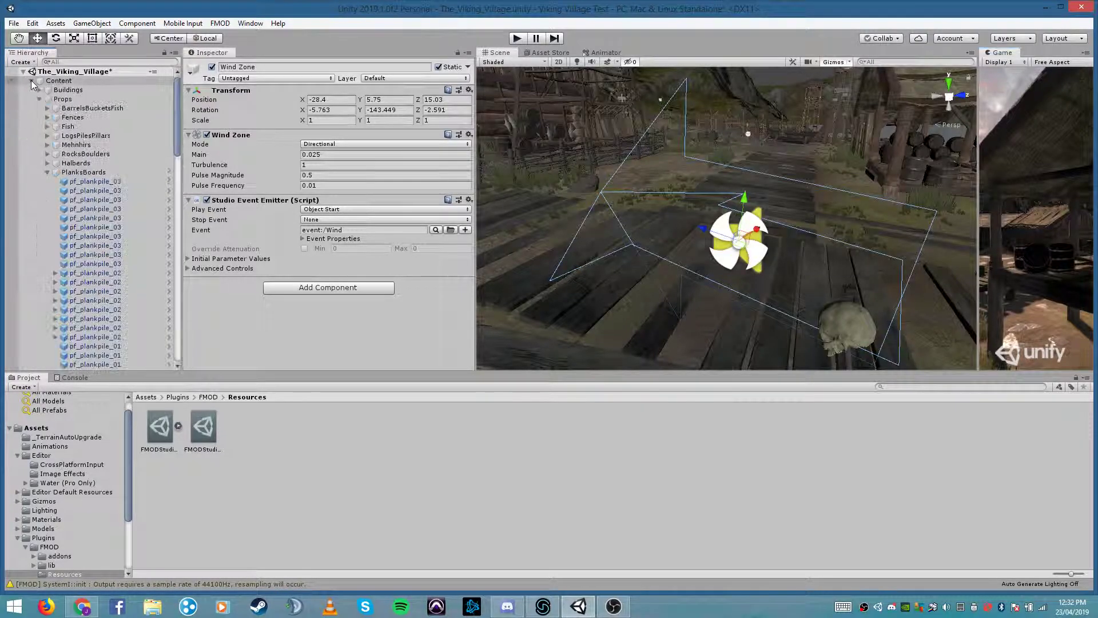
{"action": "left_click", "coordinate": [48, 173]}
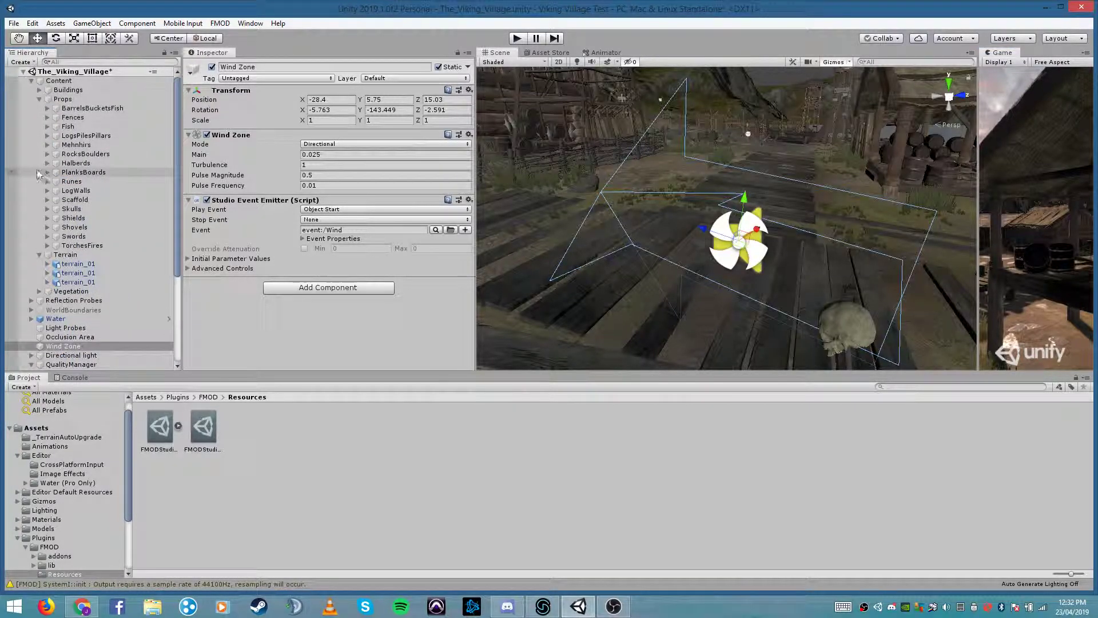
{"action": "left_click", "coordinate": [47, 245]}
{"action": "left_click", "coordinate": [126, 255]}
{"action": "right_click_drag", "start_coordinate": [670, 195], "coordinate": [171, 130]}
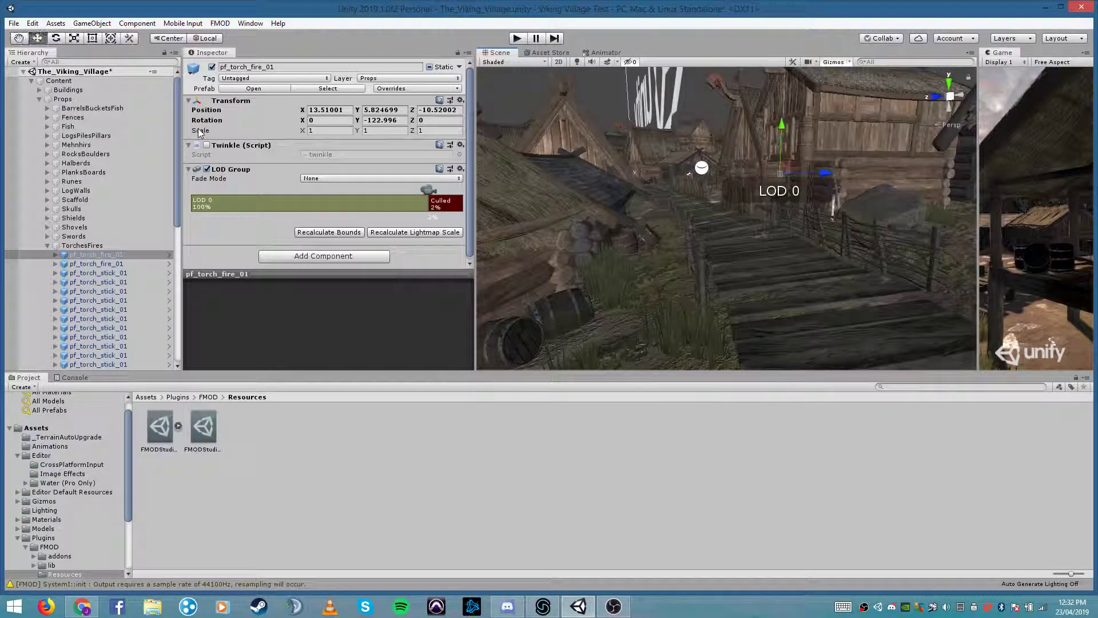
{"action": "left_click", "coordinate": [97, 263]}
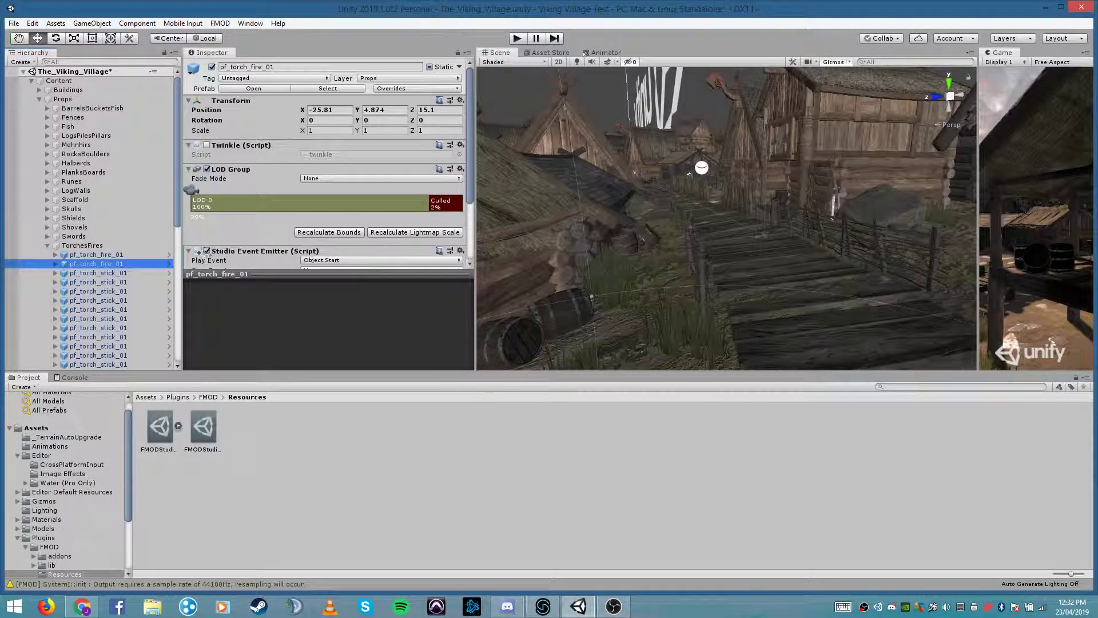
{"action": "scroll", "coordinate": [290, 231], "scroll_direction": "down", "scroll_amount": 3}
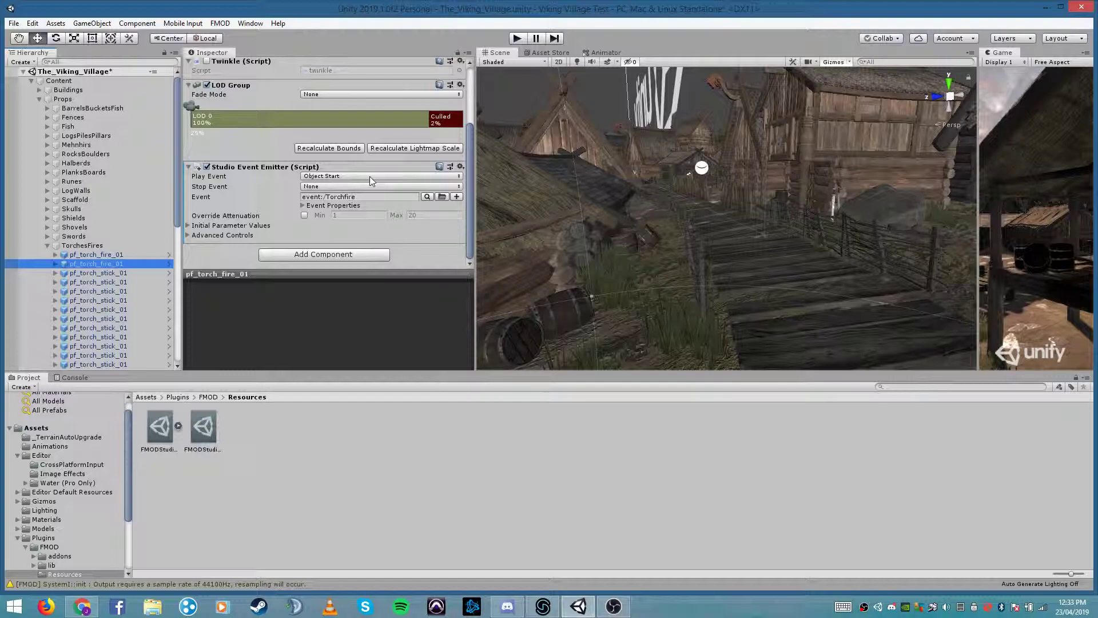
Add an FMOD Studio Event Emitter to the first pf_torch_fire_01 that plays event:/Torchfire on Object Start
{"action": "left_click", "coordinate": [104, 255]}
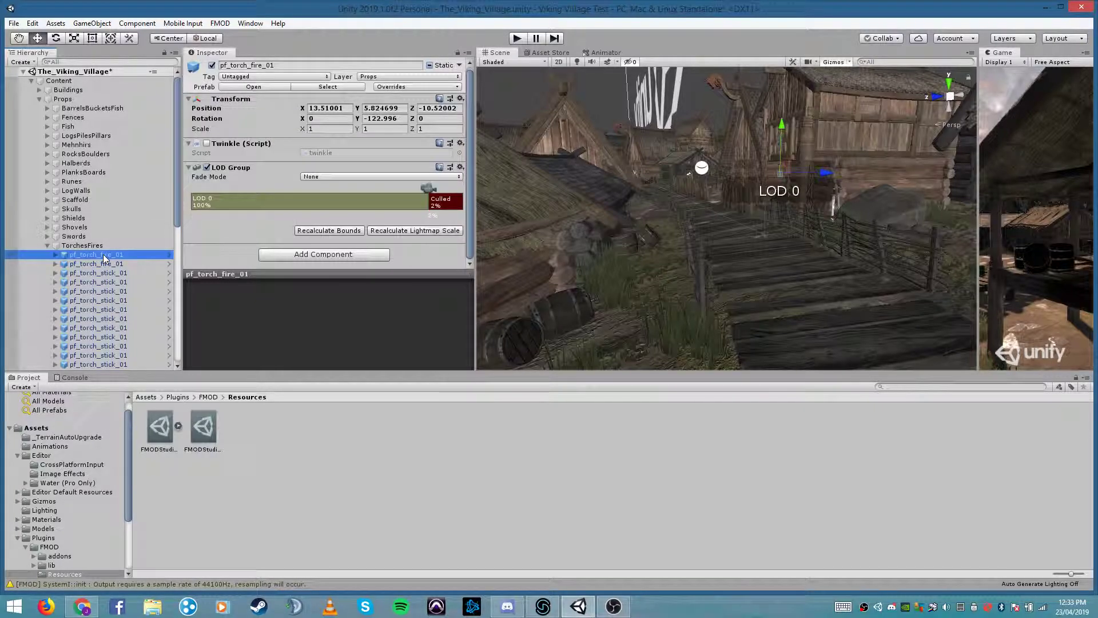
{"action": "left_click", "coordinate": [328, 254]}
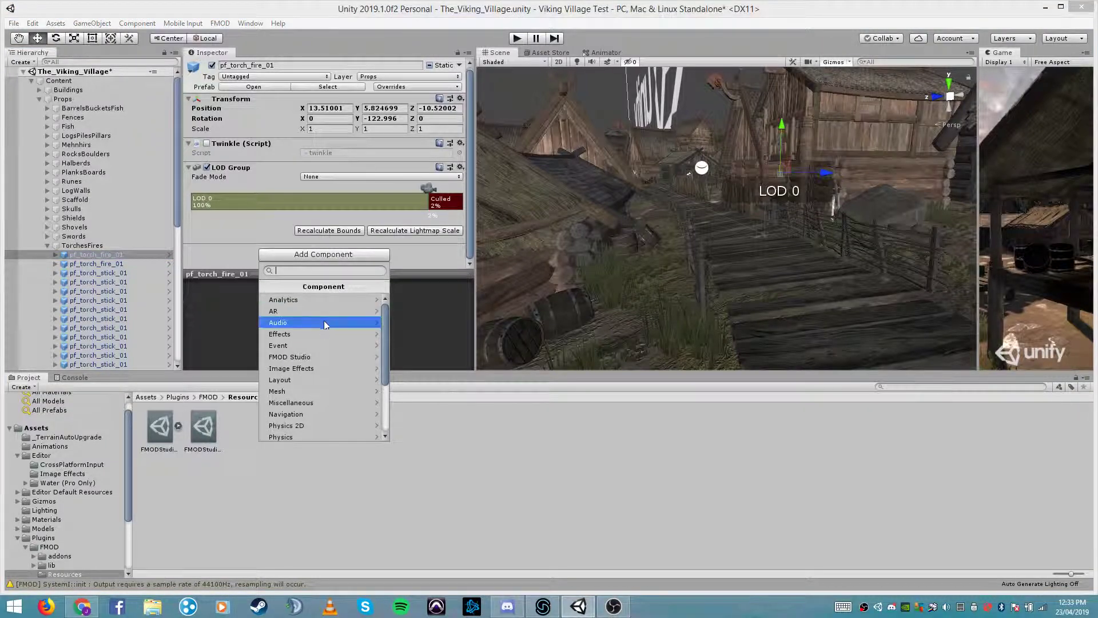
{"action": "left_click", "coordinate": [303, 359]}
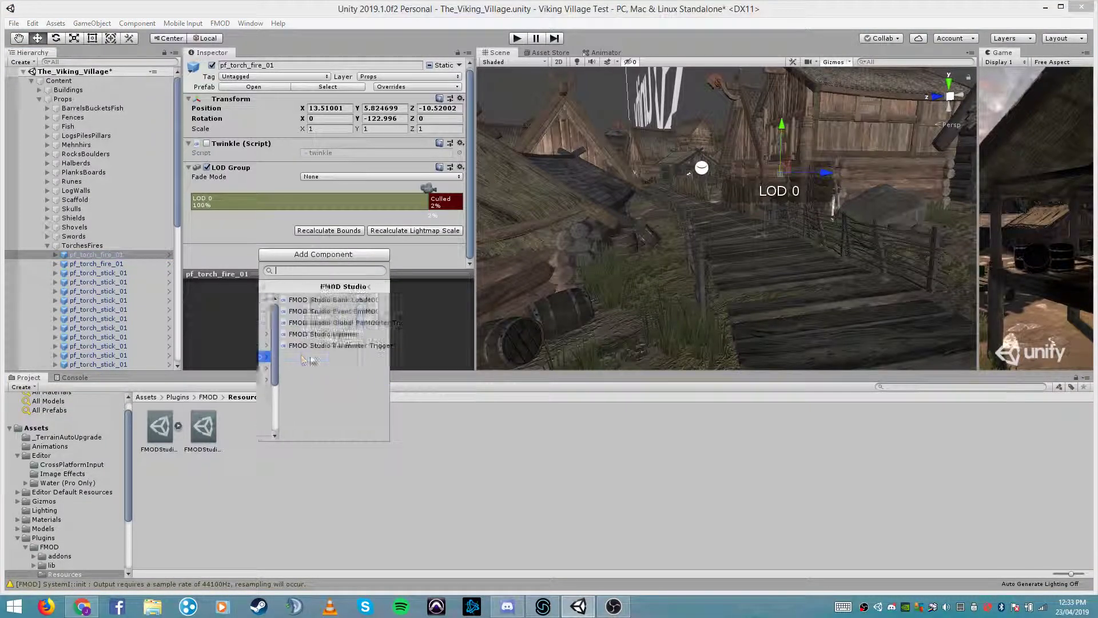
{"action": "left_click", "coordinate": [337, 311]}
{"action": "left_click", "coordinate": [373, 208]}
{"action": "left_click", "coordinate": [346, 228]}
{"action": "left_click", "coordinate": [427, 226]}
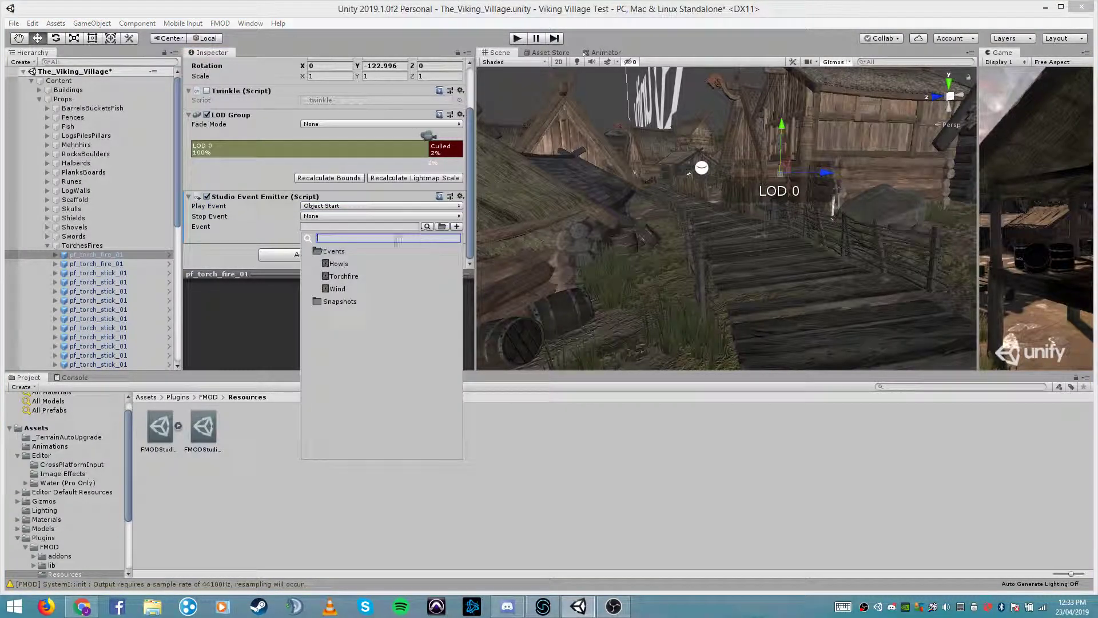
{"action": "double_click", "coordinate": [343, 277]}
Examine the torch emitter's attenuation sphere in the scene from several viewpoints around the village
{"action": "right_click_drag", "start_coordinate": [703, 261], "coordinate": [599, 103]}
{"action": "key", "text": "w"}
{"action": "right_click_drag", "start_coordinate": [744, 280], "coordinate": [766, 260]}
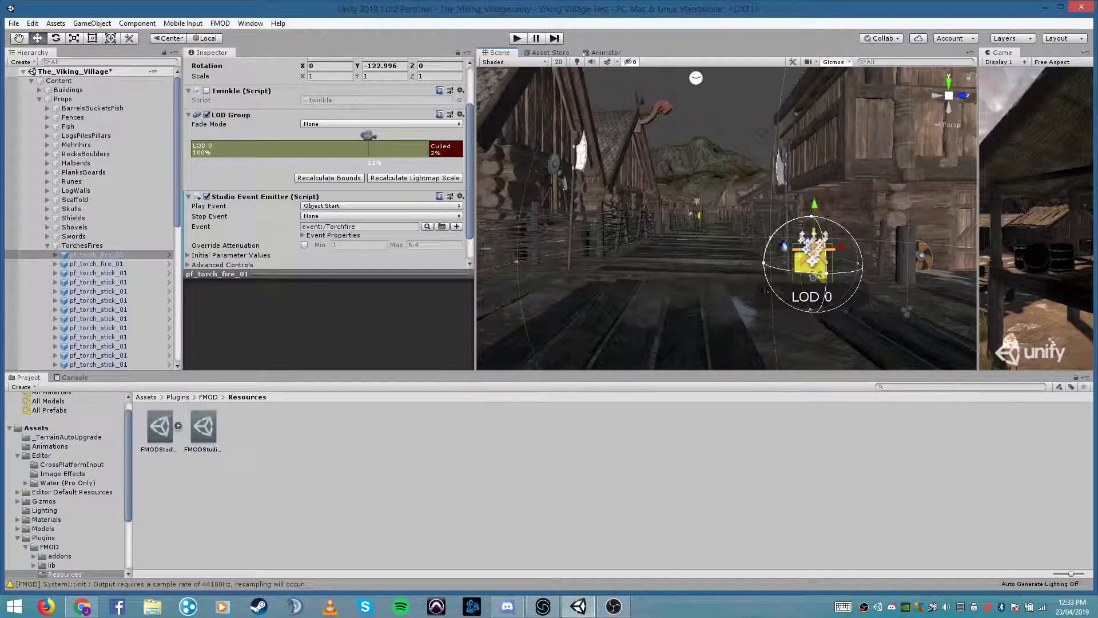
{"action": "right_click_drag", "start_coordinate": [733, 203], "coordinate": [780, 255]}
{"action": "key", "text": "w"}
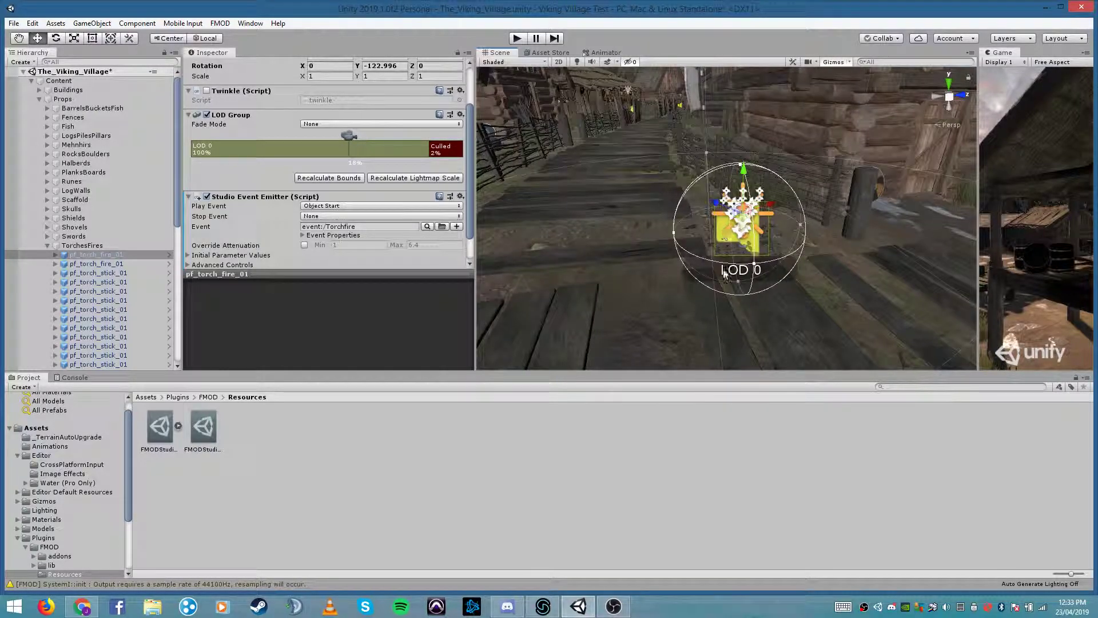
{"action": "right_click_drag", "start_coordinate": [652, 247], "coordinate": [625, 170]}
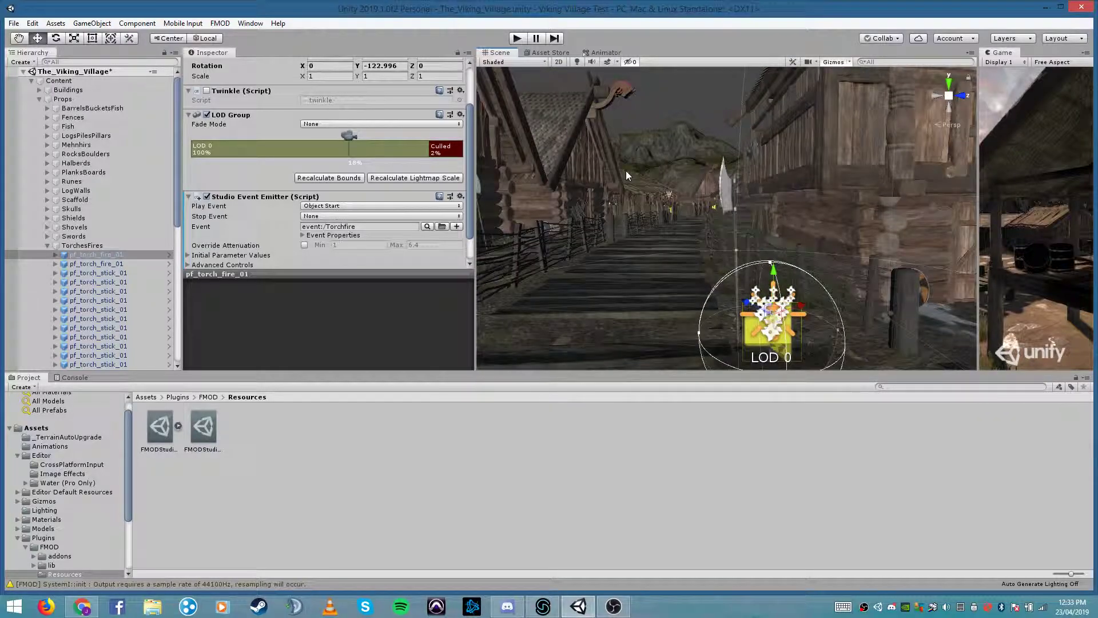
{"action": "right_click_drag", "start_coordinate": [626, 173], "coordinate": [686, 191]}
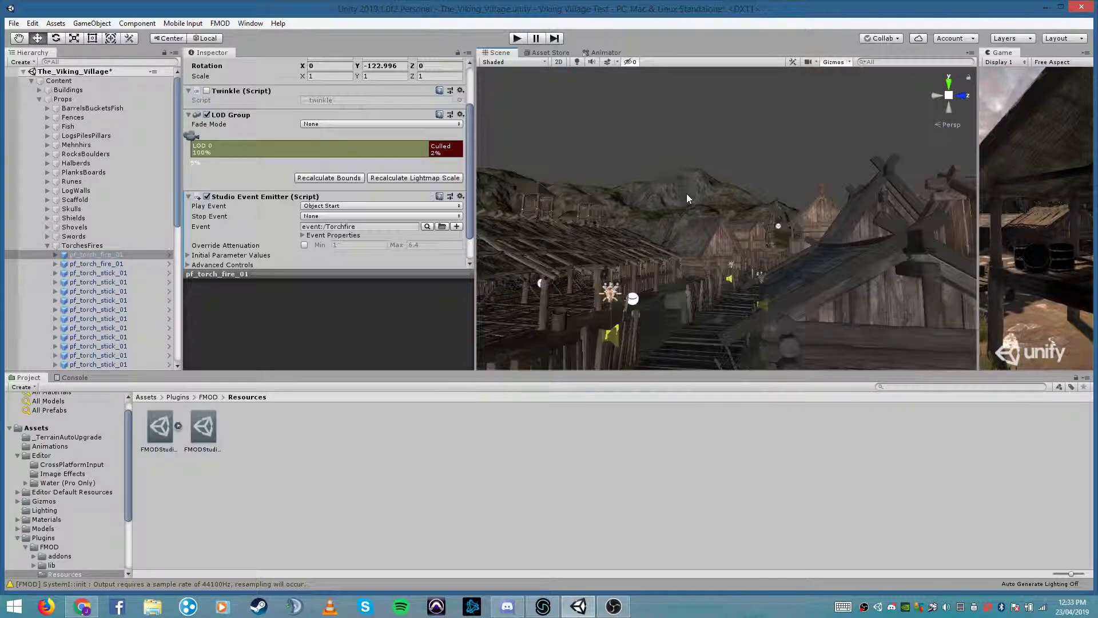
Switch to FMOD Studio and set the spatializer's minimum distance on the Torchfire event's Master track to about 4.20
{"action": "left_click", "coordinate": [543, 606]}
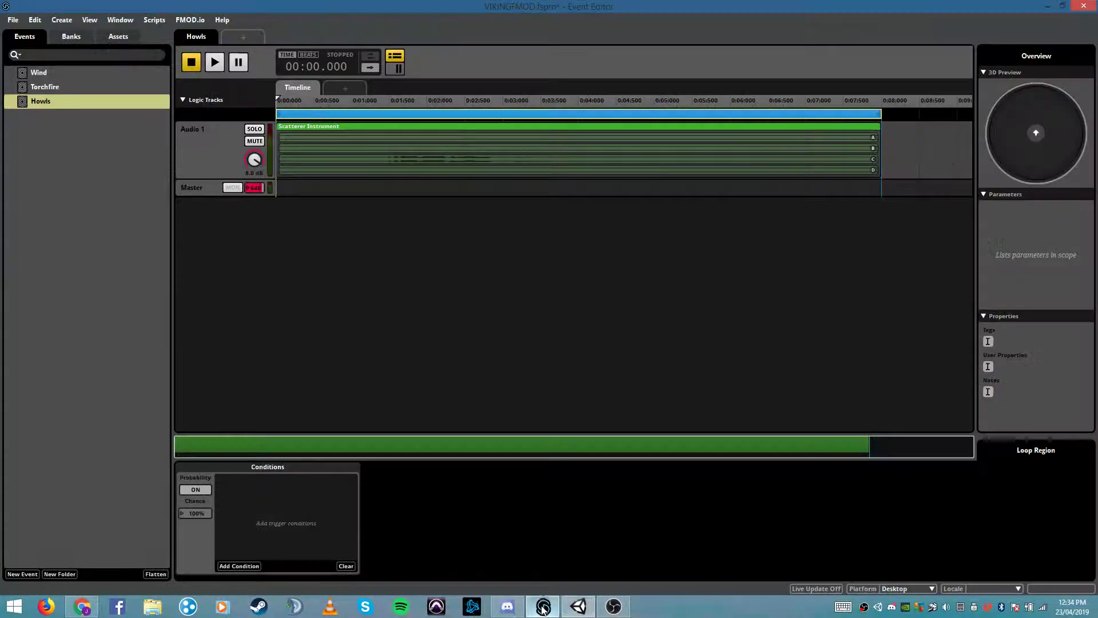
{"action": "left_click", "coordinate": [44, 84]}
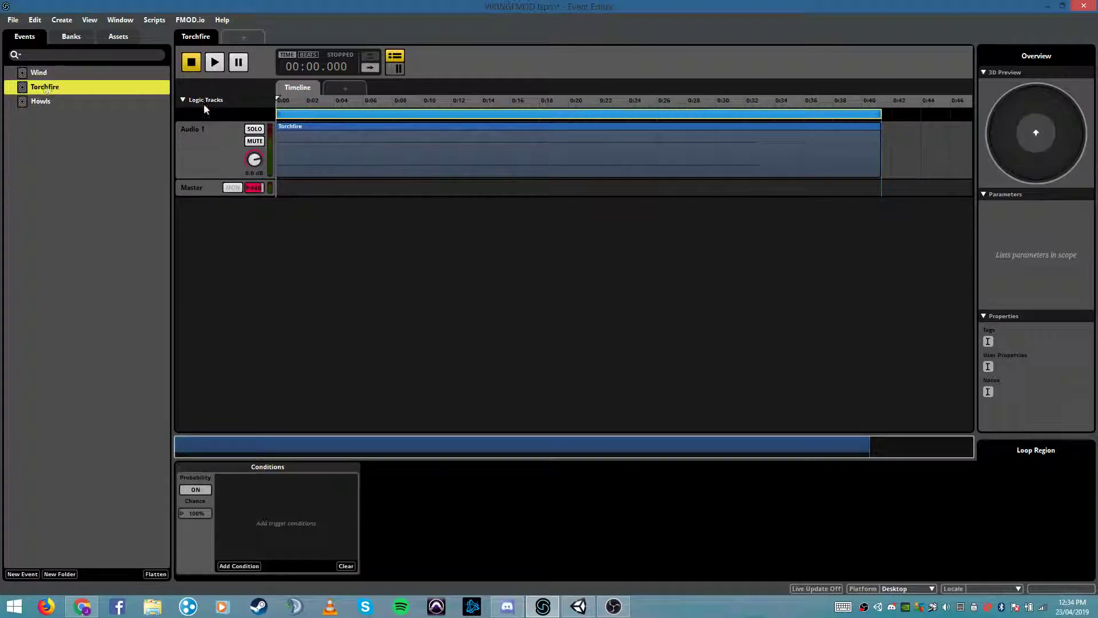
{"action": "left_click", "coordinate": [202, 194]}
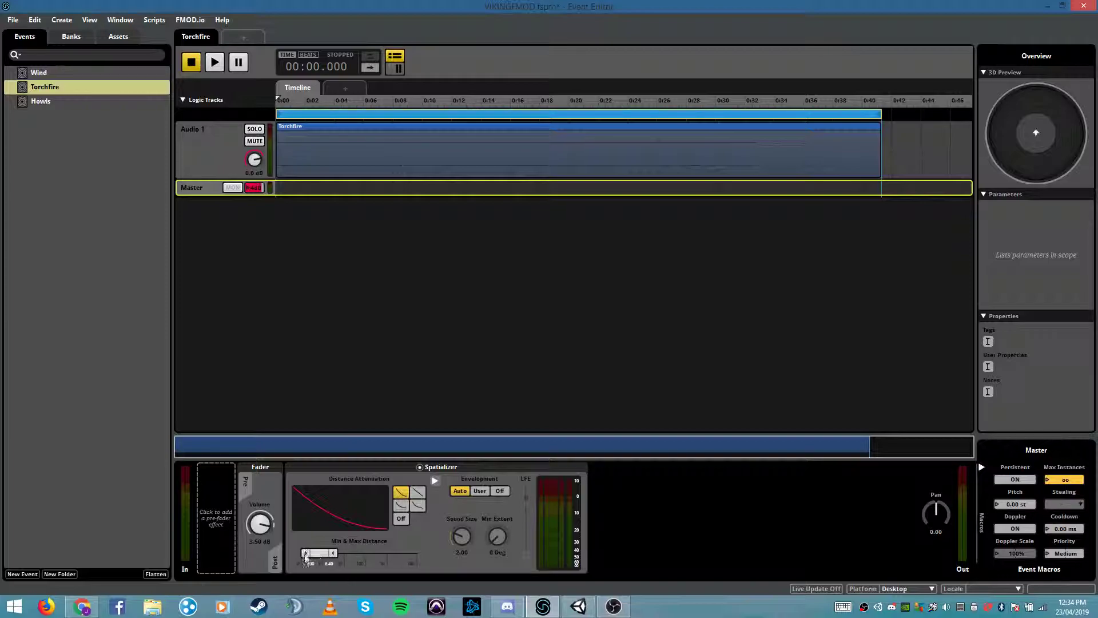
{"action": "left_click_drag", "start_coordinate": [306, 552], "coordinate": [321, 552]}
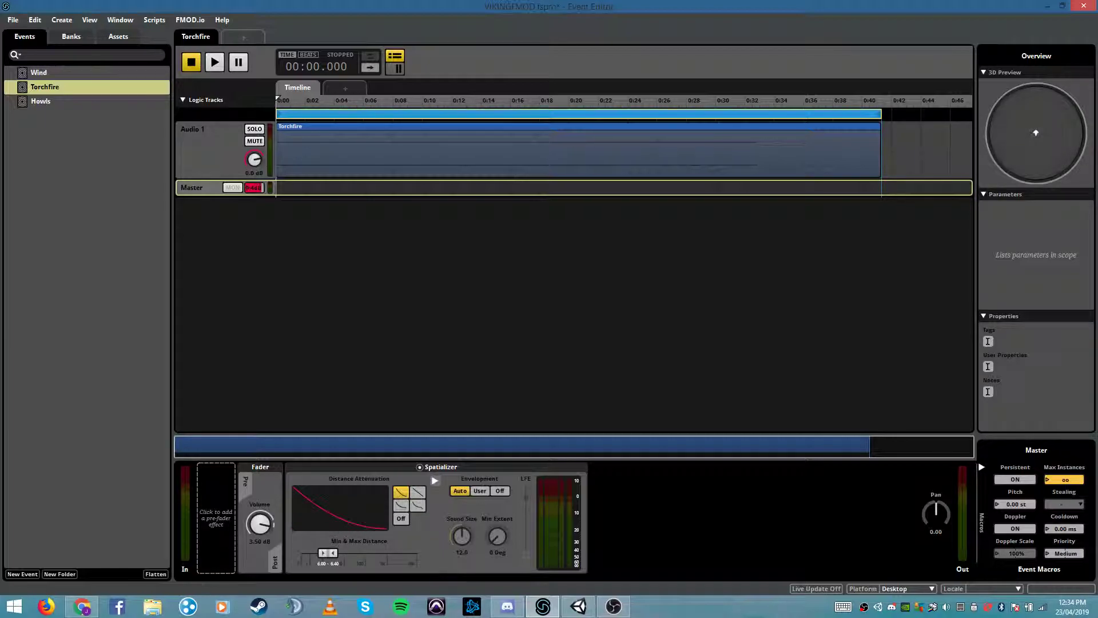
{"action": "left_click_drag", "start_coordinate": [317, 553], "coordinate": [315, 553]}
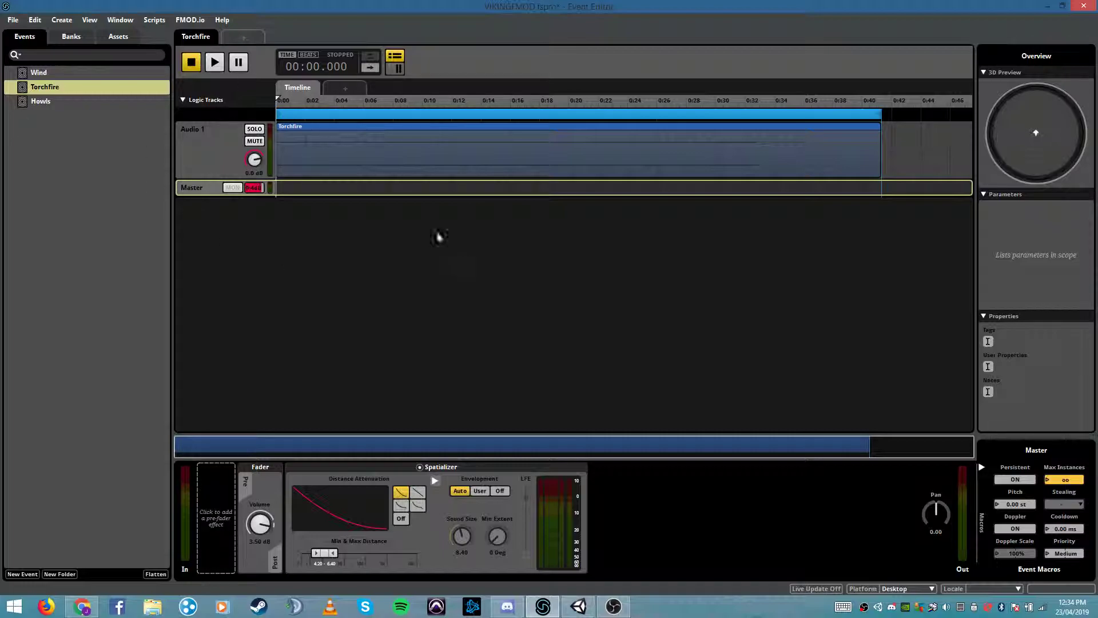
Switch to Unity, look over the torches in the village, and run the scene briefly before stopping play mode
{"action": "left_click", "coordinate": [584, 609]}
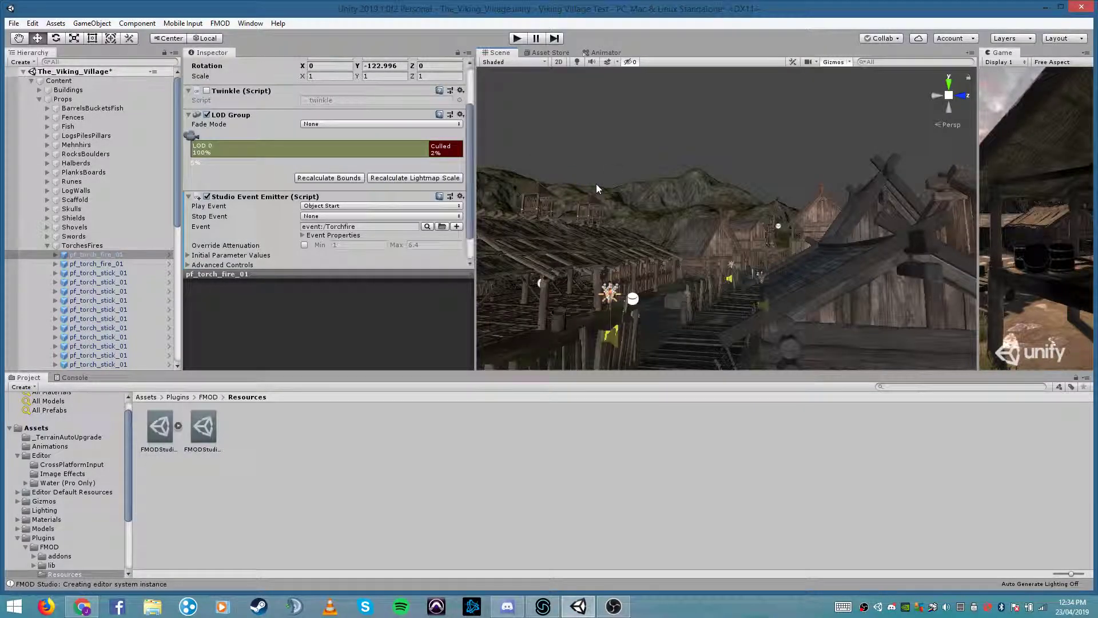
{"action": "right_click_drag", "start_coordinate": [736, 199], "coordinate": [627, 176]}
{"action": "key", "text": "w"}
{"action": "key", "text": "d"}
{"action": "key", "text": "d"}
{"action": "mouse_move", "coordinate": [755, 185]}
{"action": "right_mouse_down"}
{"action": "mouse_move", "coordinate": [766, 141]}
{"action": "mouse_move", "coordinate": [532, 178]}
{"action": "mouse_move", "coordinate": [506, 87]}
{"action": "right_mouse_up"}
{"action": "left_click", "coordinate": [517, 38]}
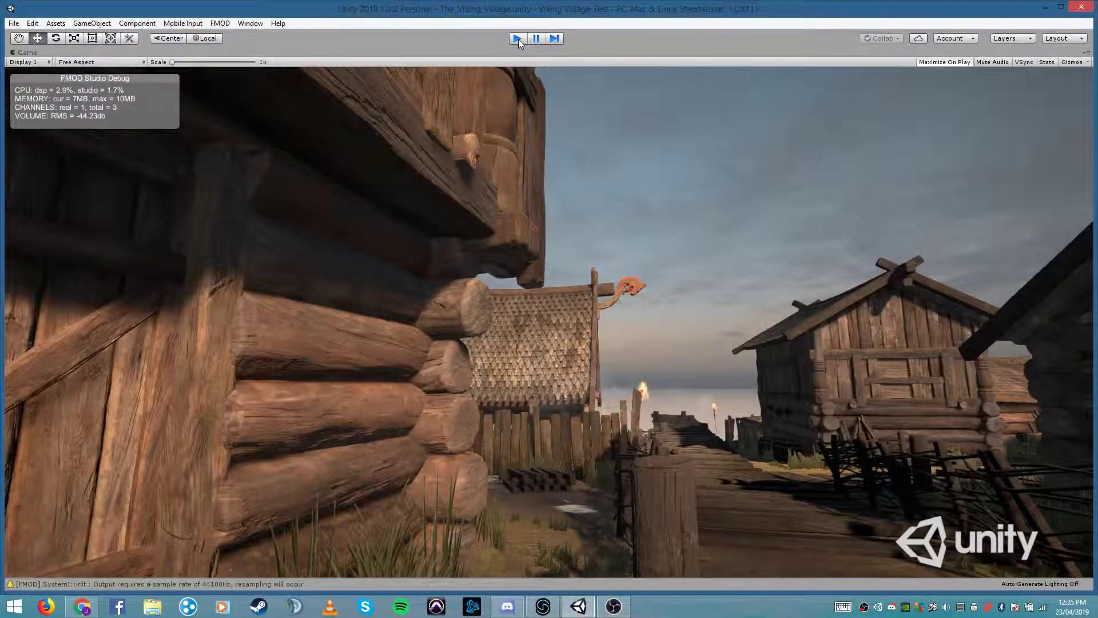
{"action": "left_click", "coordinate": [518, 39]}
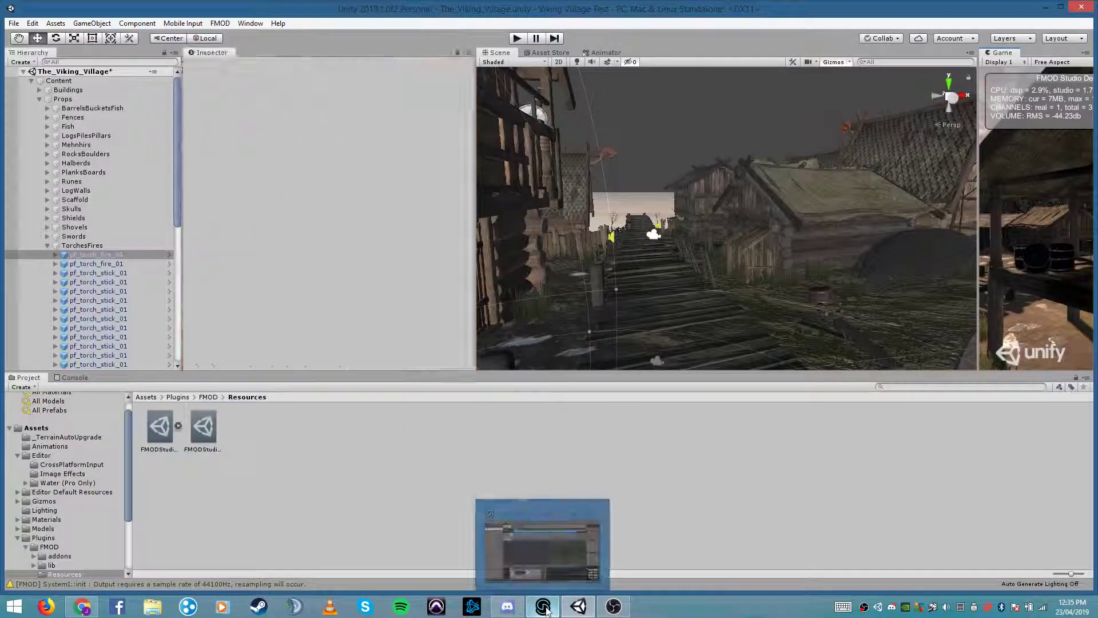
Switch to FMOD Studio and lower the Torchfire event's spatializer minimum distance to 0.00
{"action": "left_click", "coordinate": [544, 606]}
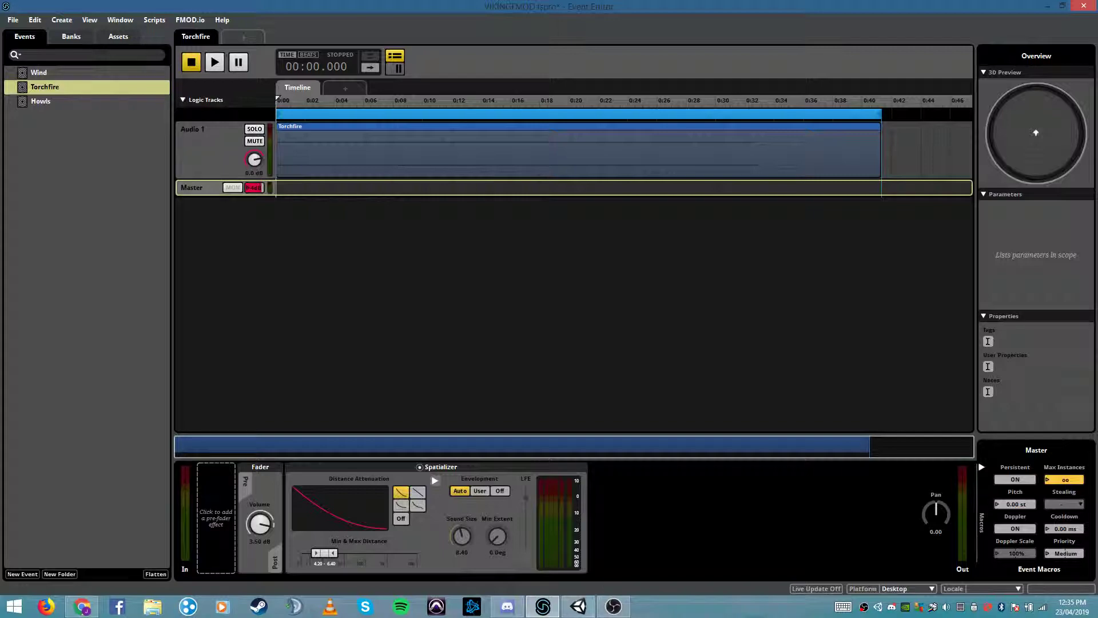
{"action": "left_click", "coordinate": [617, 612]}
{"action": "left_click", "coordinate": [574, 611]}
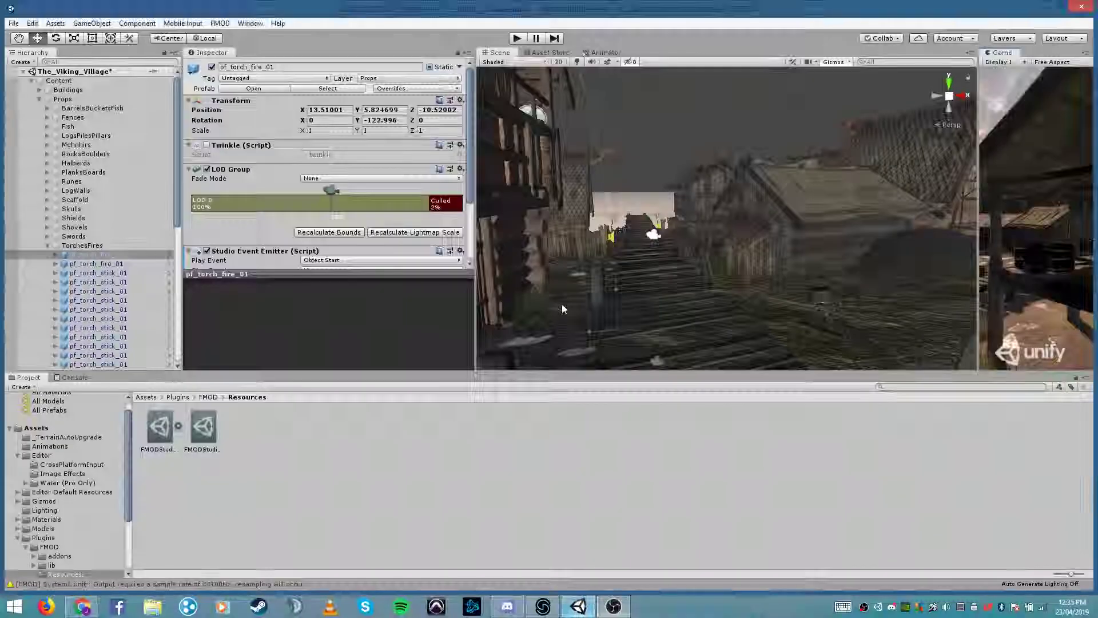
{"action": "left_click", "coordinate": [533, 611]}
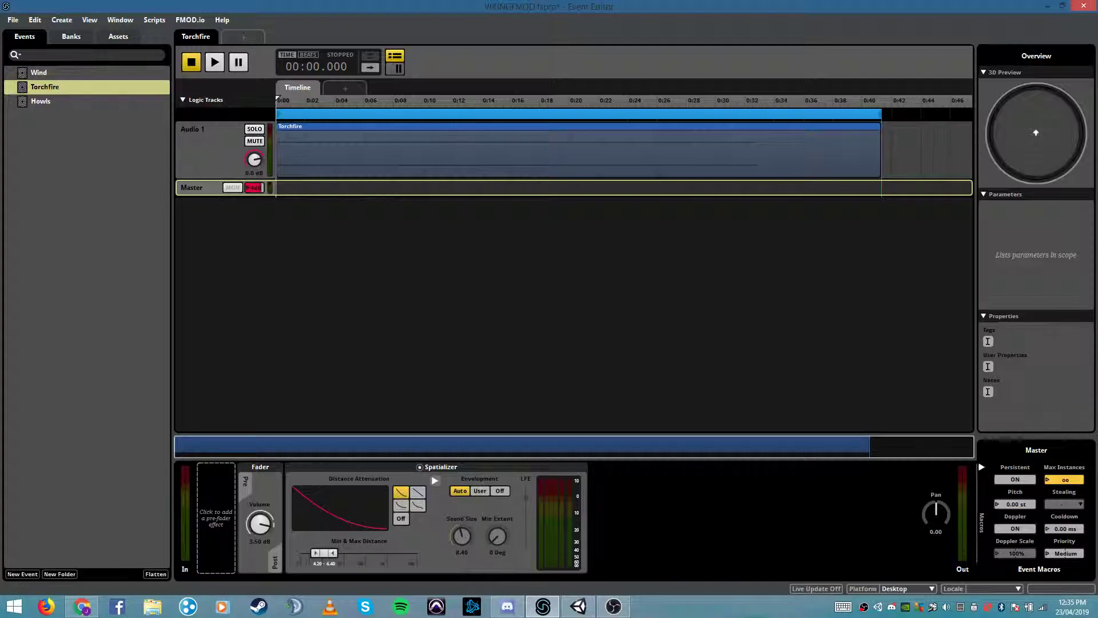
{"action": "left_click_drag", "start_coordinate": [316, 552], "coordinate": [298, 554]}
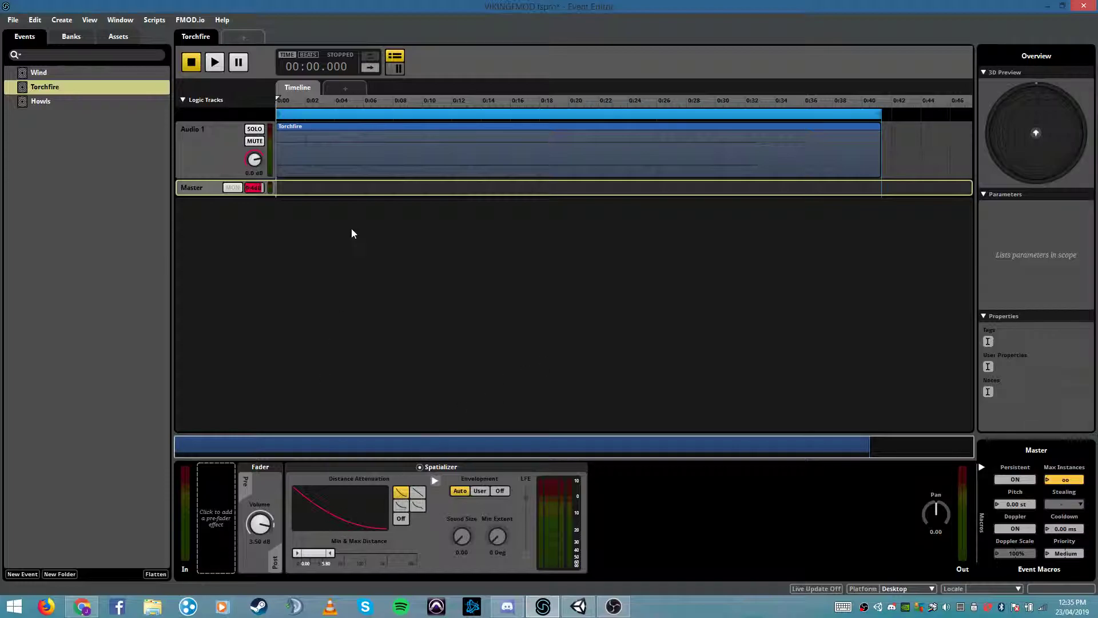
Open the Howls event, and switch to Unity to select the Cube on the hillside outside the village
{"action": "left_click", "coordinate": [55, 103]}
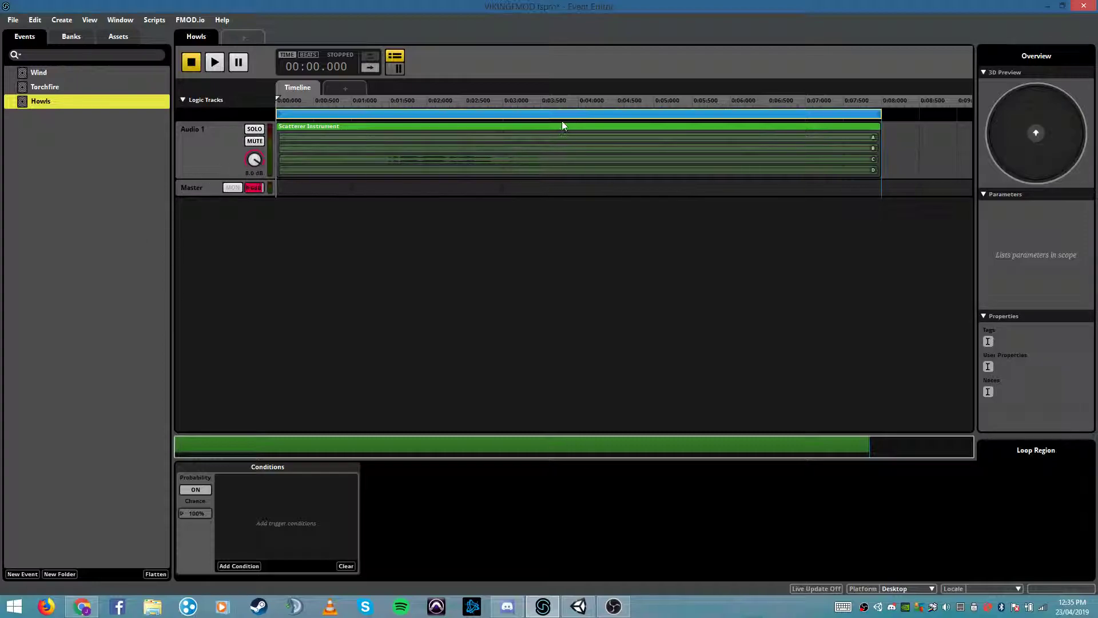
{"action": "mouse_move", "coordinate": [583, 613]}
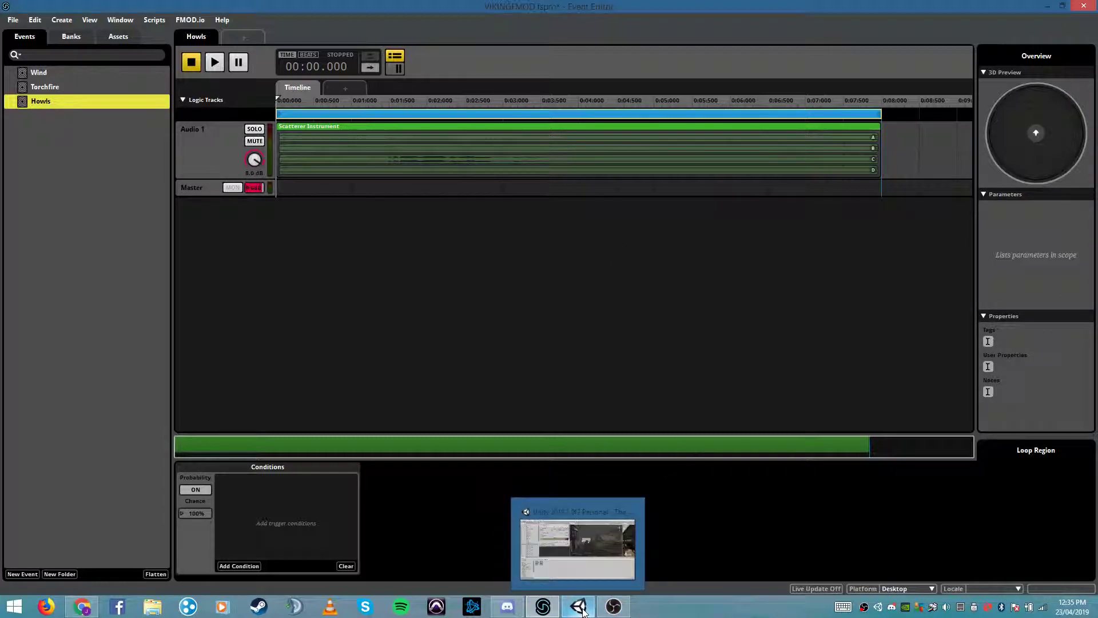
{"action": "left_click", "coordinate": [597, 532]}
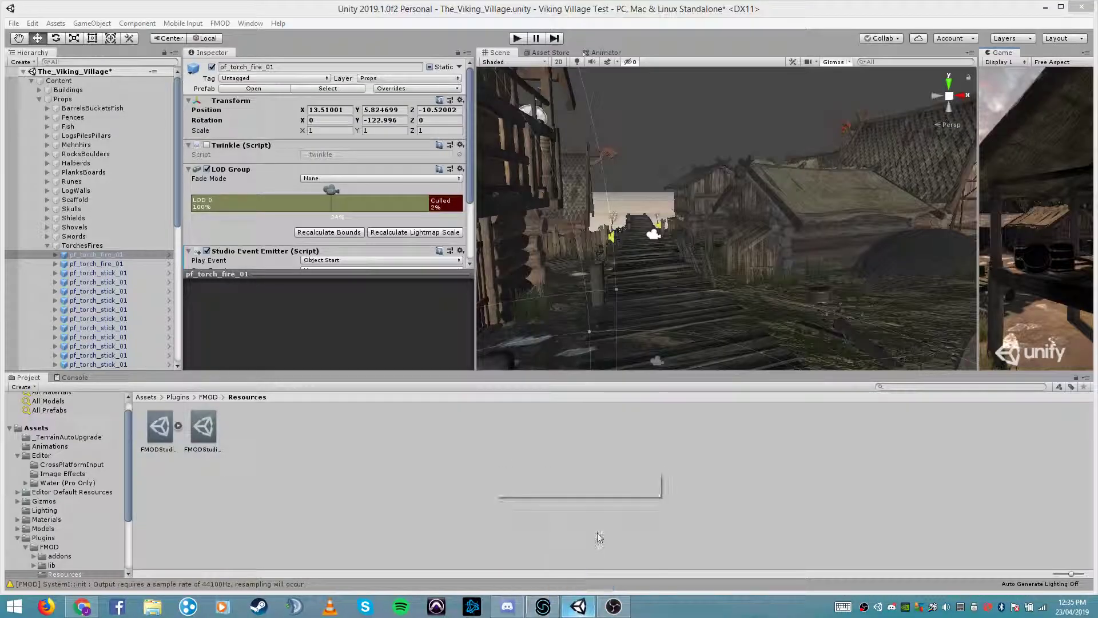
{"action": "right_click_drag", "start_coordinate": [686, 243], "coordinate": [443, 187]}
{"action": "right_click_drag", "start_coordinate": [606, 190], "coordinate": [570, 186]}
{"action": "key", "text": "w"}
{"action": "right_click_drag", "start_coordinate": [570, 186], "coordinate": [470, 298]}
{"action": "left_click", "coordinate": [656, 277]}
{"action": "left_click_drag", "start_coordinate": [658, 279], "coordinate": [714, 272], "text": "alt"}
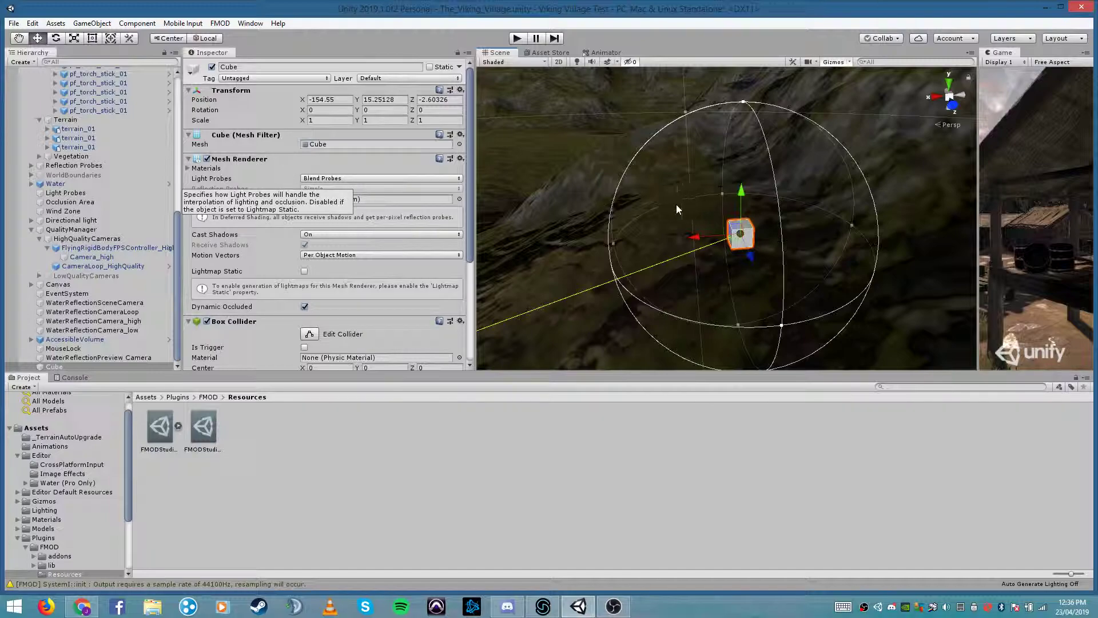
Examine the Cube's Studio Event Emitter settings and its location relative to the village, and run the scene
{"action": "right_click_drag", "start_coordinate": [656, 210], "coordinate": [590, 174]}
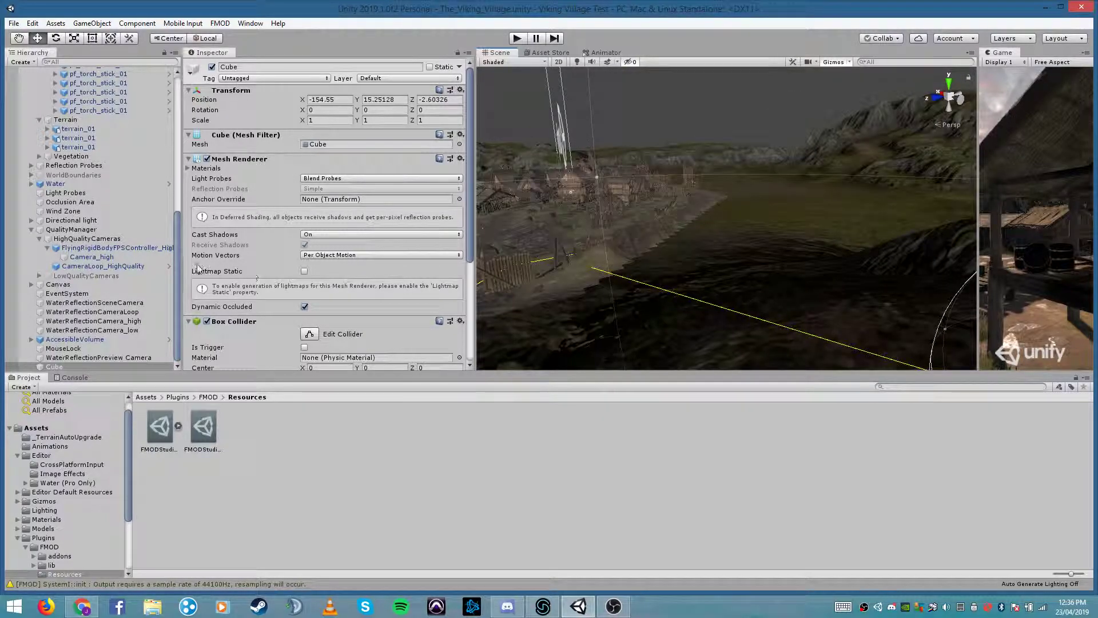
{"action": "scroll", "coordinate": [198, 269], "scroll_direction": "down", "scroll_amount": 5}
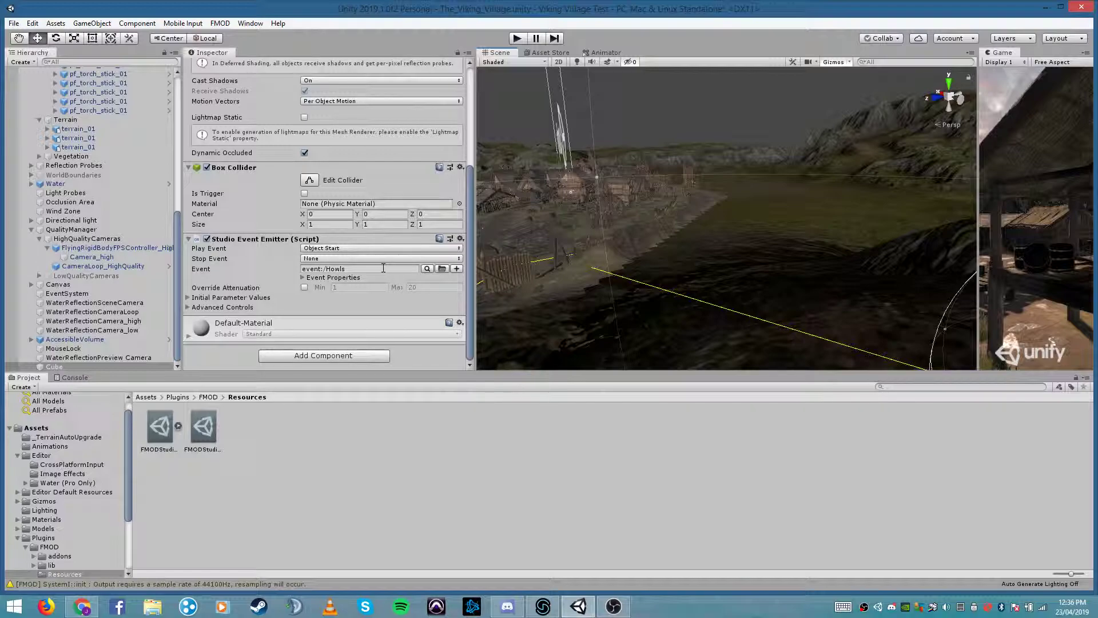
{"action": "right_click_drag", "start_coordinate": [643, 238], "coordinate": [4, 183]}
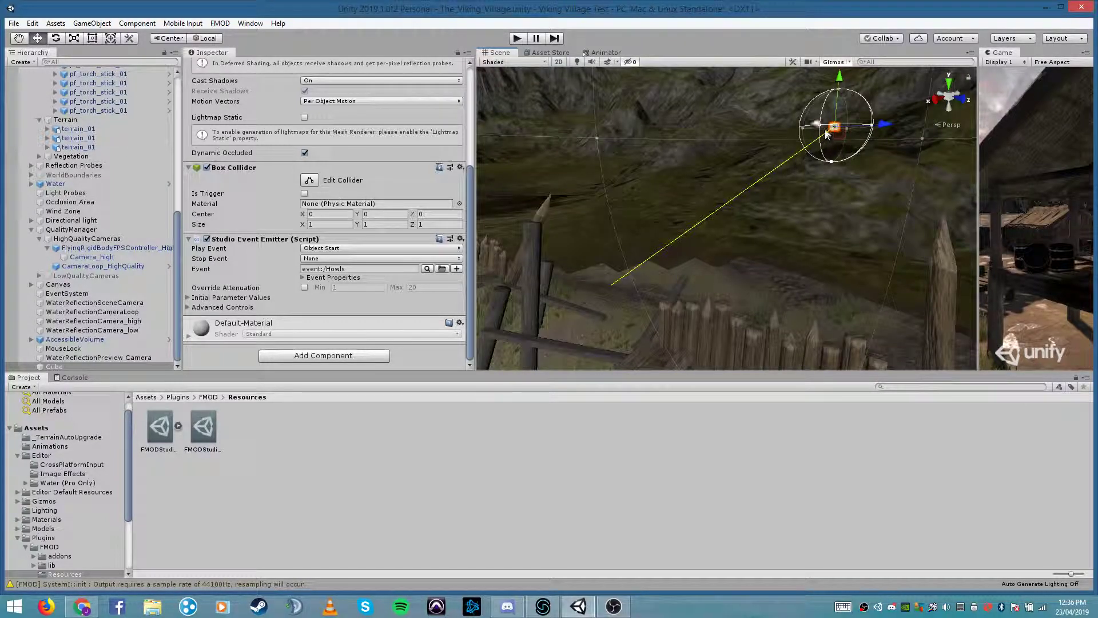
{"action": "right_click_drag", "start_coordinate": [711, 253], "coordinate": [591, 159]}
{"action": "left_click", "coordinate": [520, 37]}
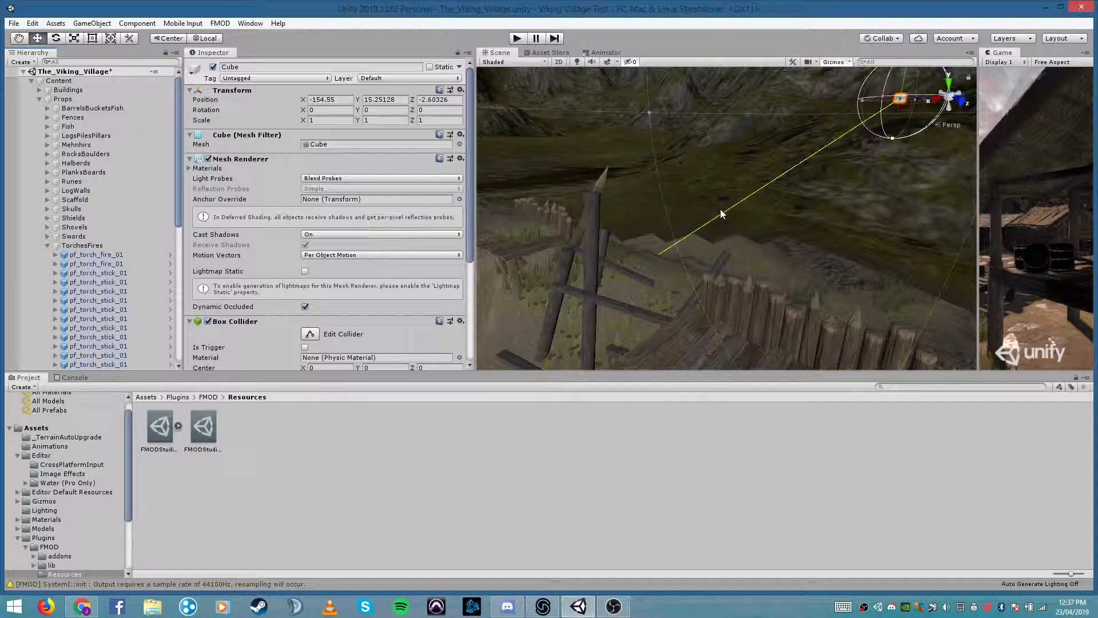
Create a new 3D cube in the scene and move it over the village's wooden walkway, at about X 16.7, Y 7.4, Z -5.25
{"action": "right_click_drag", "start_coordinate": [743, 221], "coordinate": [478, 213]}
{"action": "right_click_drag", "start_coordinate": [677, 224], "coordinate": [634, 199]}
{"action": "right_click_drag", "start_coordinate": [443, 197], "coordinate": [549, 150]}
{"action": "left_click", "coordinate": [23, 73]}
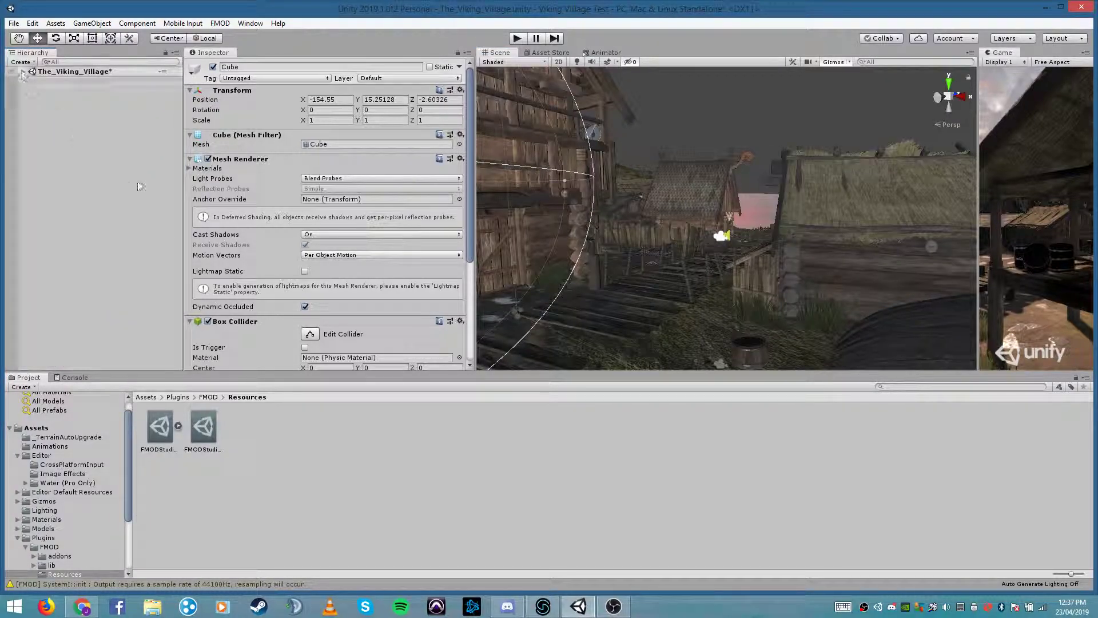
{"action": "left_click", "coordinate": [22, 73]}
{"action": "scroll", "coordinate": [86, 166], "scroll_direction": "down", "scroll_amount": 9}
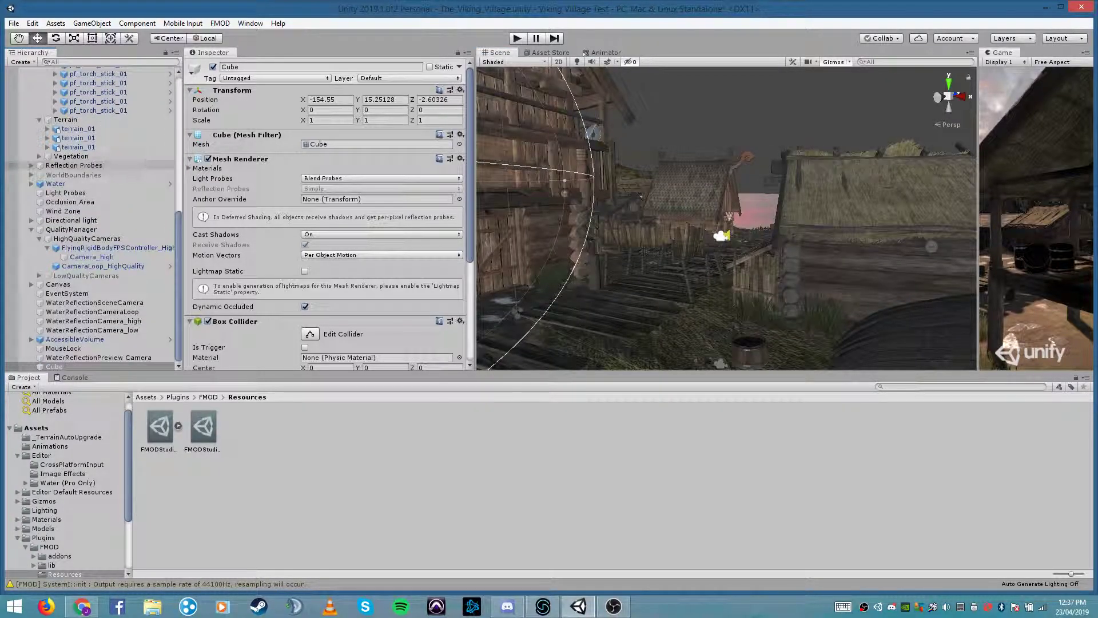
{"action": "scroll", "coordinate": [39, 231], "scroll_direction": "up", "scroll_amount": 10}
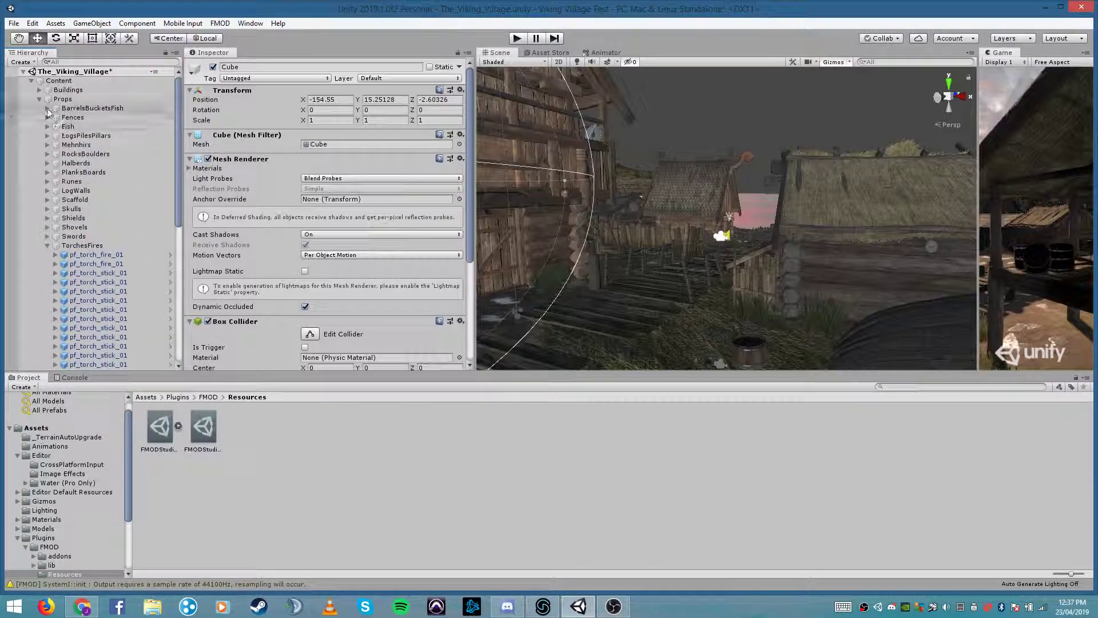
{"action": "left_click", "coordinate": [22, 72]}
{"action": "right_click", "coordinate": [86, 134]}
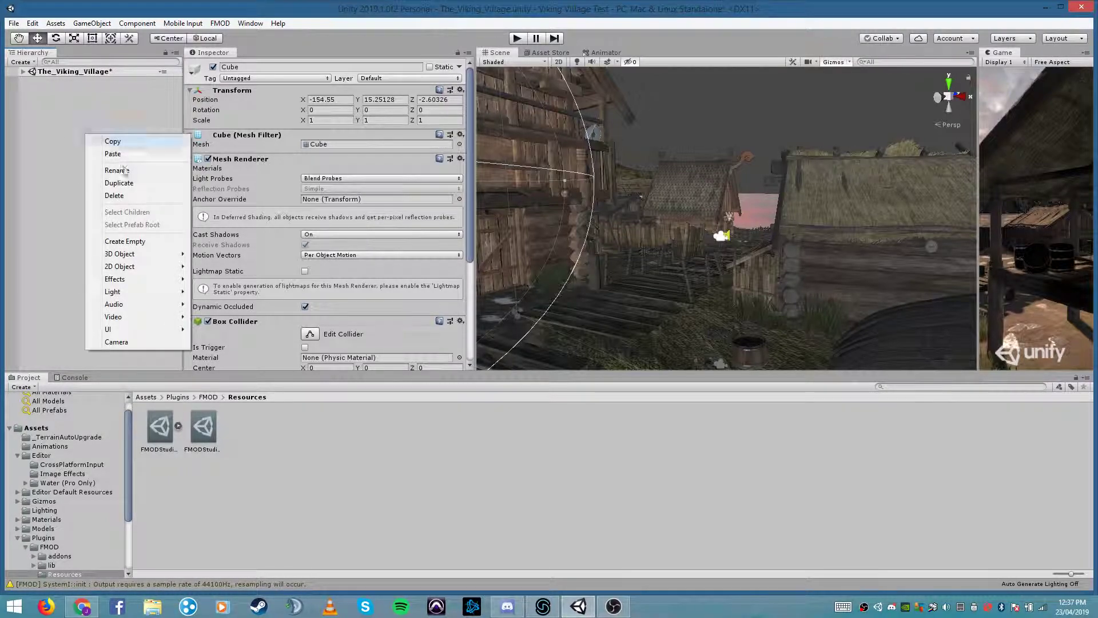
{"action": "mouse_move", "coordinate": [148, 256]}
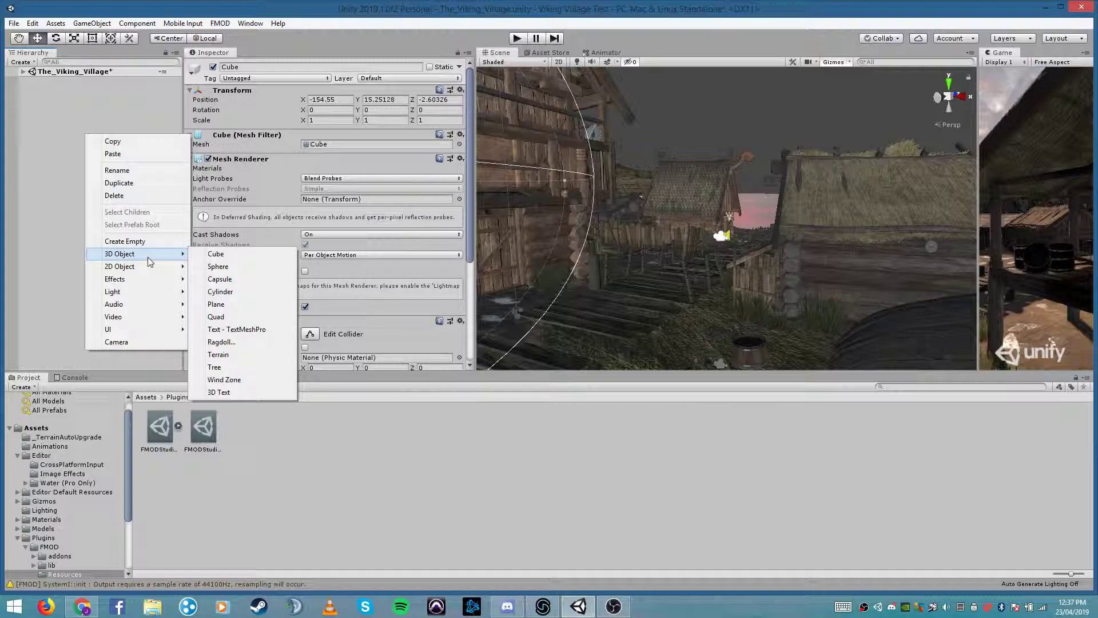
{"action": "left_click", "coordinate": [234, 253]}
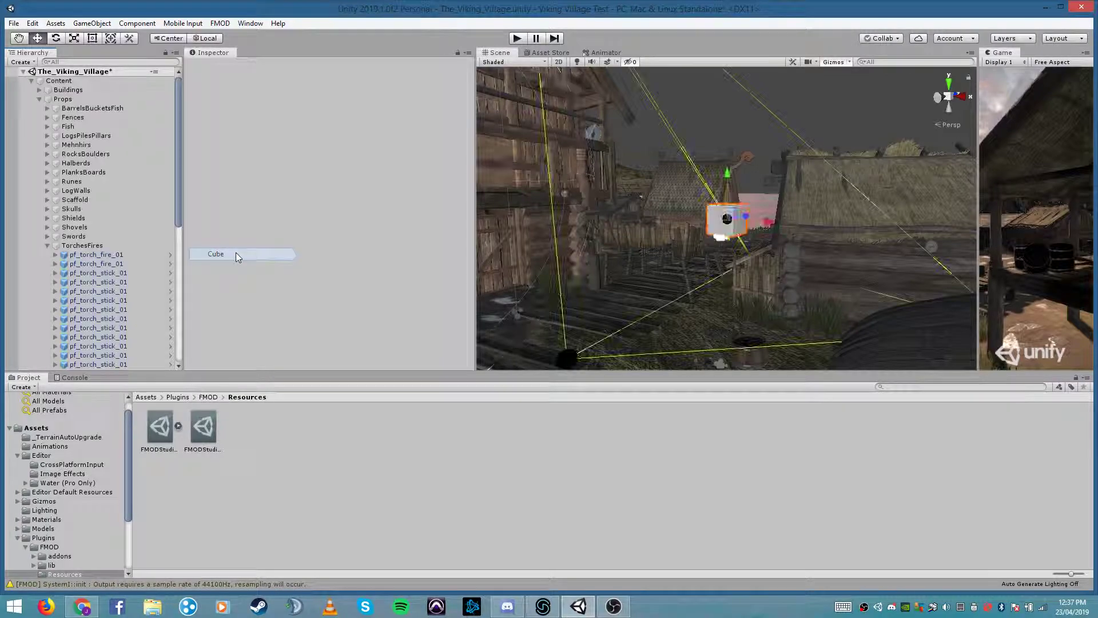
{"action": "left_click_drag", "start_coordinate": [748, 222], "coordinate": [684, 240]}
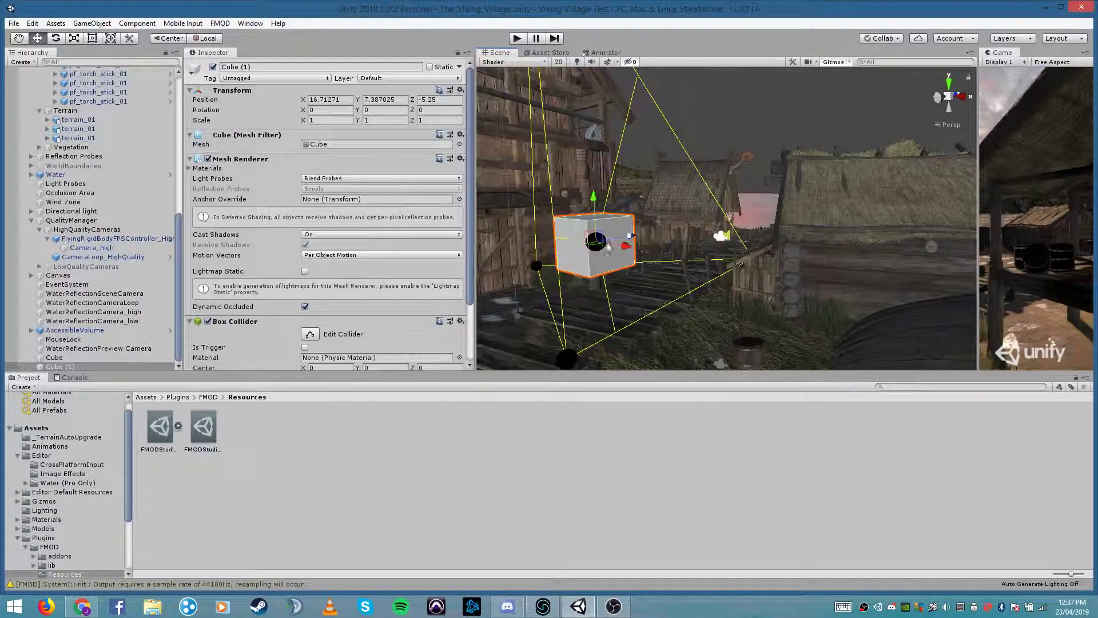
Lower the new cube onto the wooden walkway, at about X 16.6, Y 5.78, Z -5.75
{"action": "mouse_move", "coordinate": [600, 240]}
{"action": "left_mouse_down"}
{"action": "mouse_move", "coordinate": [609, 235]}
{"action": "mouse_move", "coordinate": [596, 242]}
{"action": "left_mouse_up"}
{"action": "right_click_drag", "start_coordinate": [697, 217], "coordinate": [700, 223]}
{"action": "left_click_drag", "start_coordinate": [714, 224], "coordinate": [693, 294]}
{"action": "right_click_drag", "start_coordinate": [610, 293], "coordinate": [771, 321]}
{"action": "key", "text": "w"}
{"action": "key", "text": "a"}
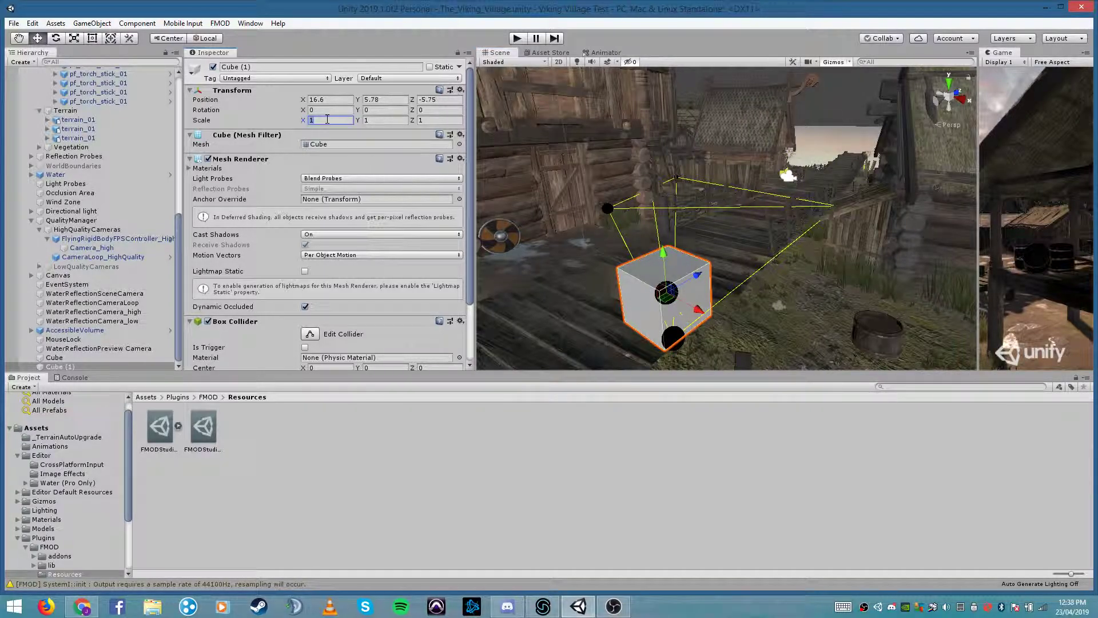
Scale the new cube to 2 on all three axes and shift it along the X axis to about 15.03
{"action": "type", "text": "2"}
{"action": "left_click", "coordinate": [379, 120]}
{"action": "type", "text": "2"}
{"action": "left_click", "coordinate": [431, 120]}
{"action": "type", "text": "2"}
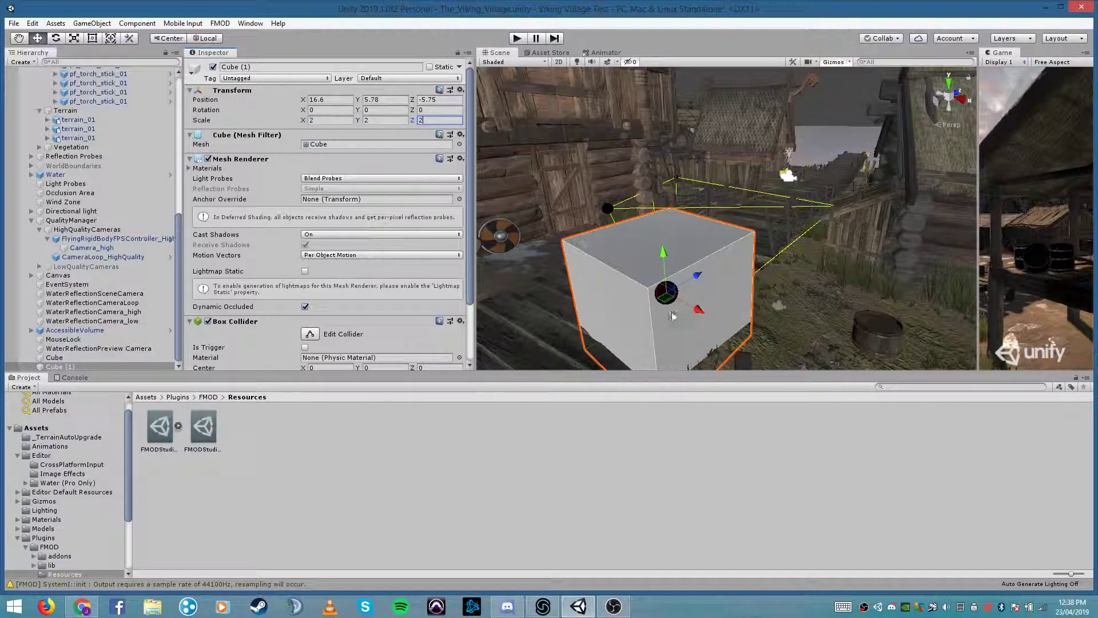
{"action": "left_click_drag", "start_coordinate": [693, 307], "coordinate": [639, 278]}
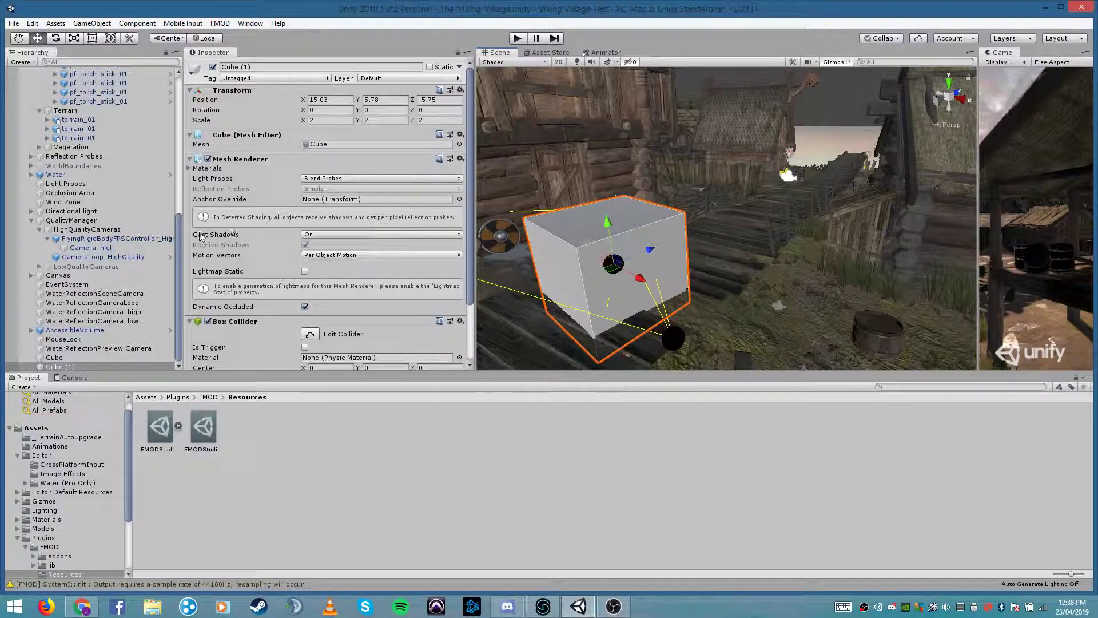
Disable the new cube's Mesh Renderer and make its Box Collider a trigger
{"action": "left_click", "coordinate": [279, 169]}
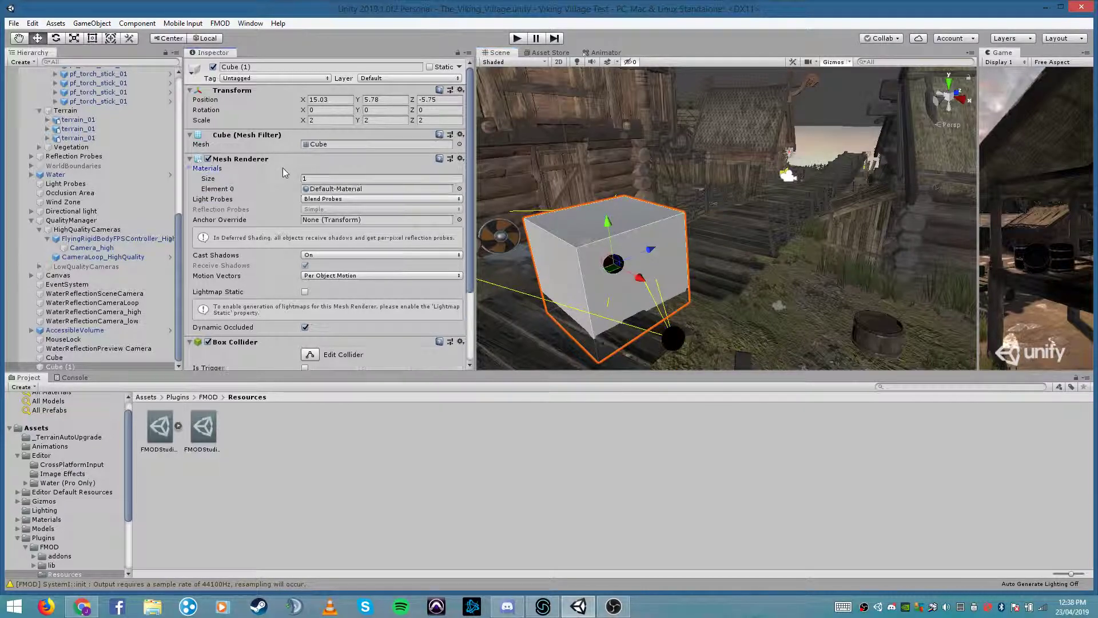
{"action": "left_click", "coordinate": [189, 169]}
{"action": "scroll", "coordinate": [295, 173], "scroll_direction": "down", "scroll_amount": 3}
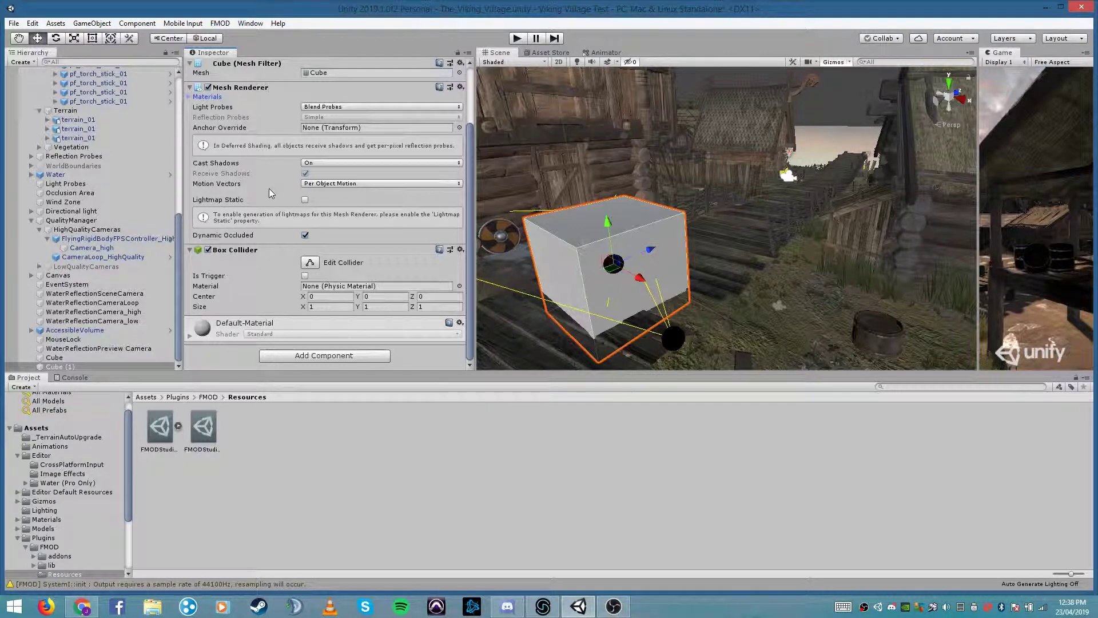
{"action": "scroll", "coordinate": [269, 188], "scroll_direction": "up", "scroll_amount": 3}
{"action": "left_click", "coordinate": [209, 159]}
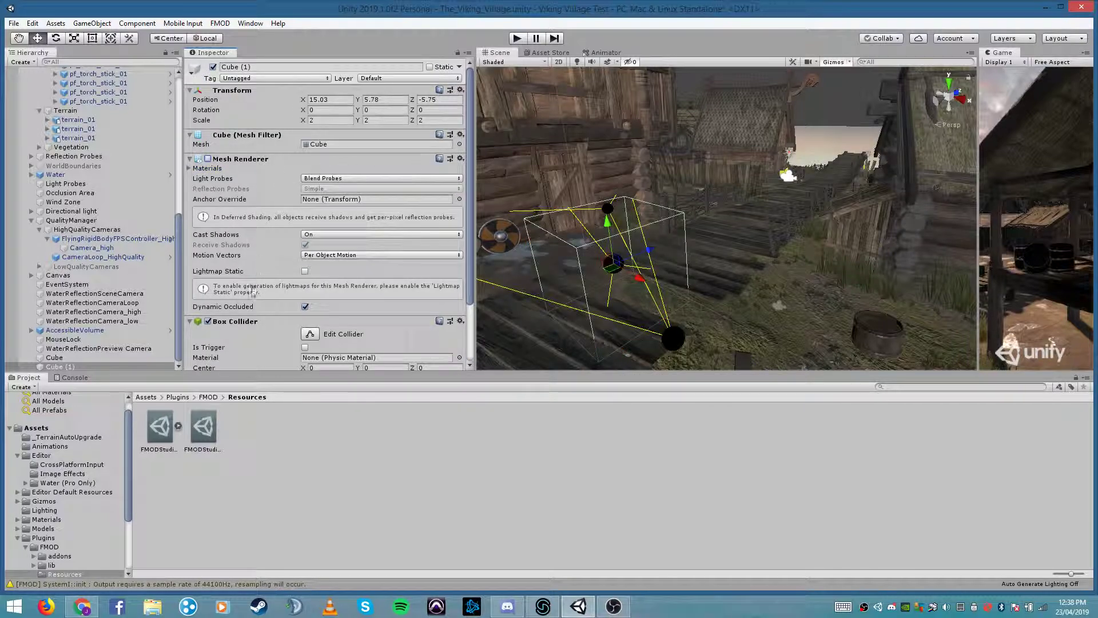
{"action": "scroll", "coordinate": [257, 317], "scroll_direction": "down", "scroll_amount": 3}
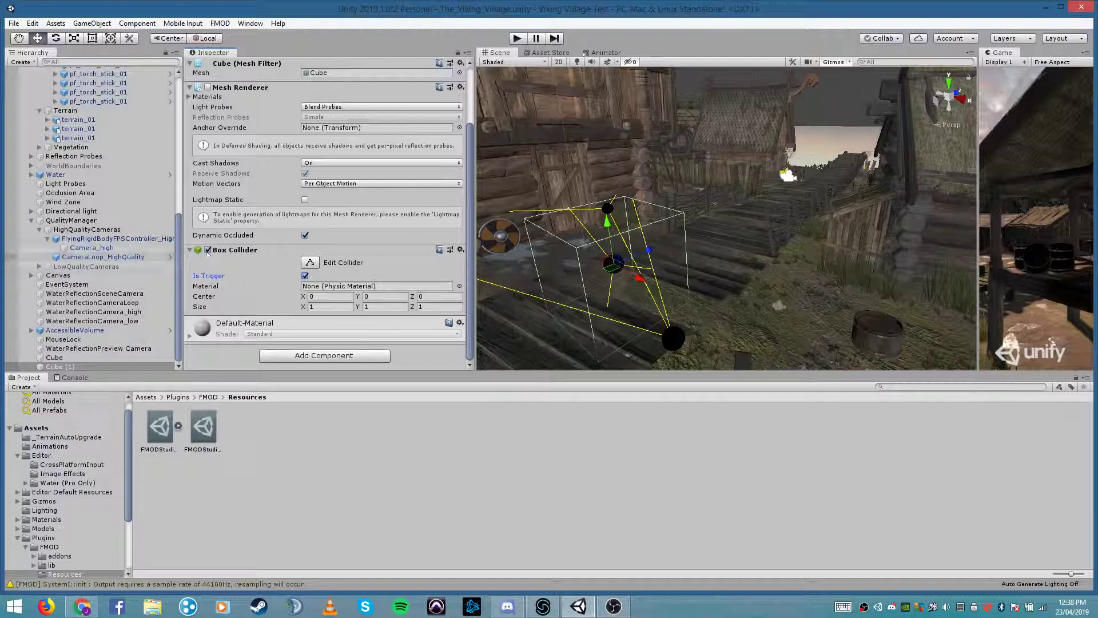
Add an FMOD Studio Event Emitter to the new cube and assign the Howls event to it
{"action": "left_click", "coordinate": [351, 357]}
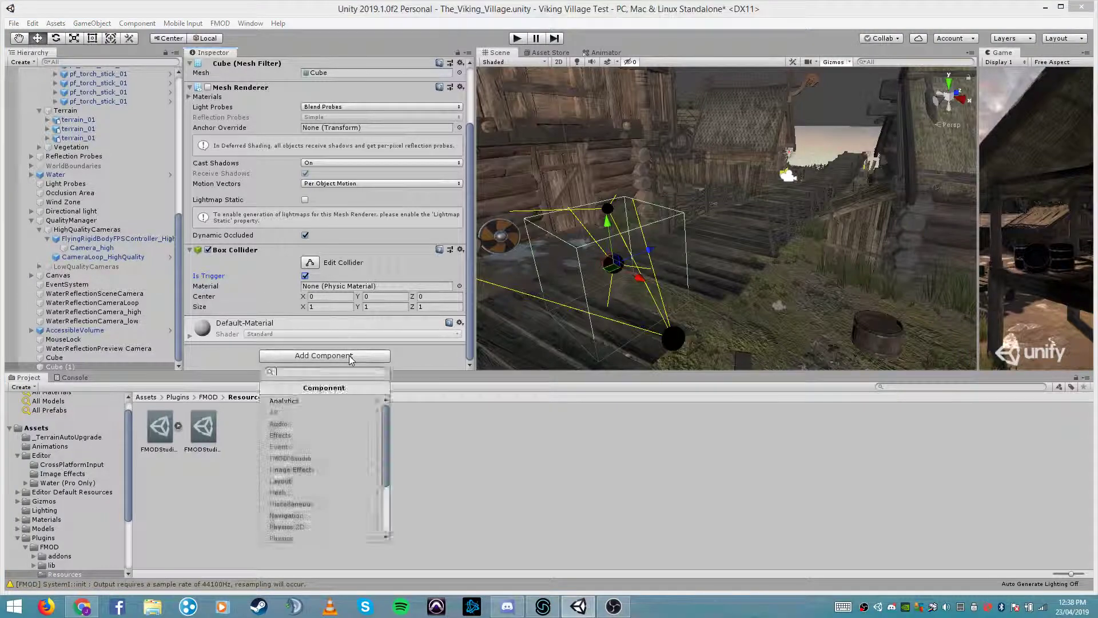
{"action": "left_click", "coordinate": [312, 460]}
{"action": "left_click", "coordinate": [326, 413]}
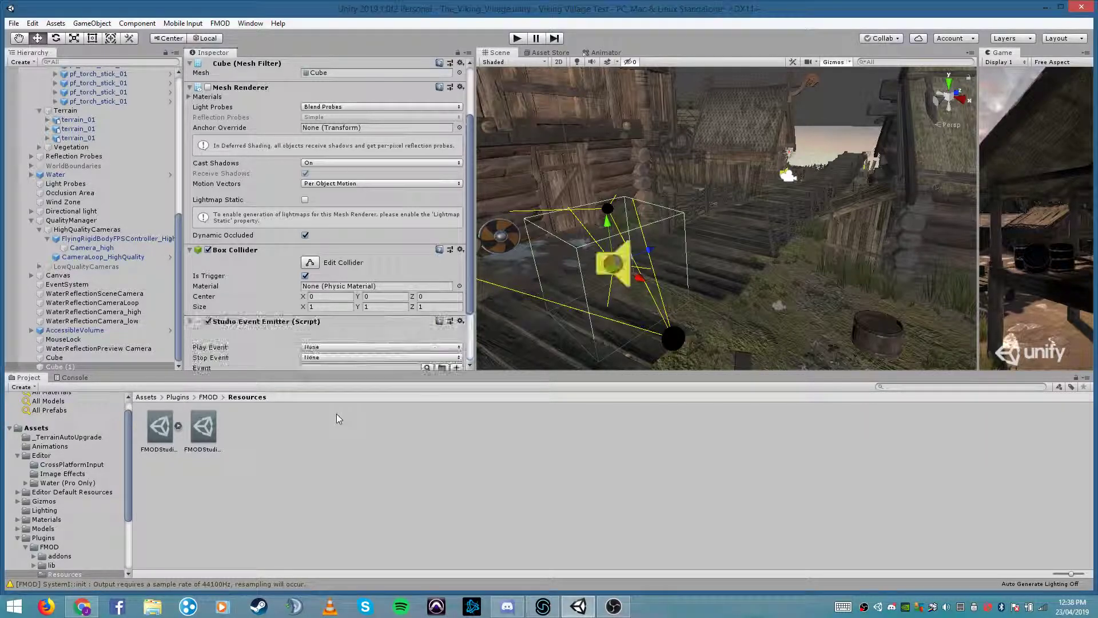
{"action": "left_click_drag", "start_coordinate": [561, 229], "coordinate": [770, 258], "text": "alt"}
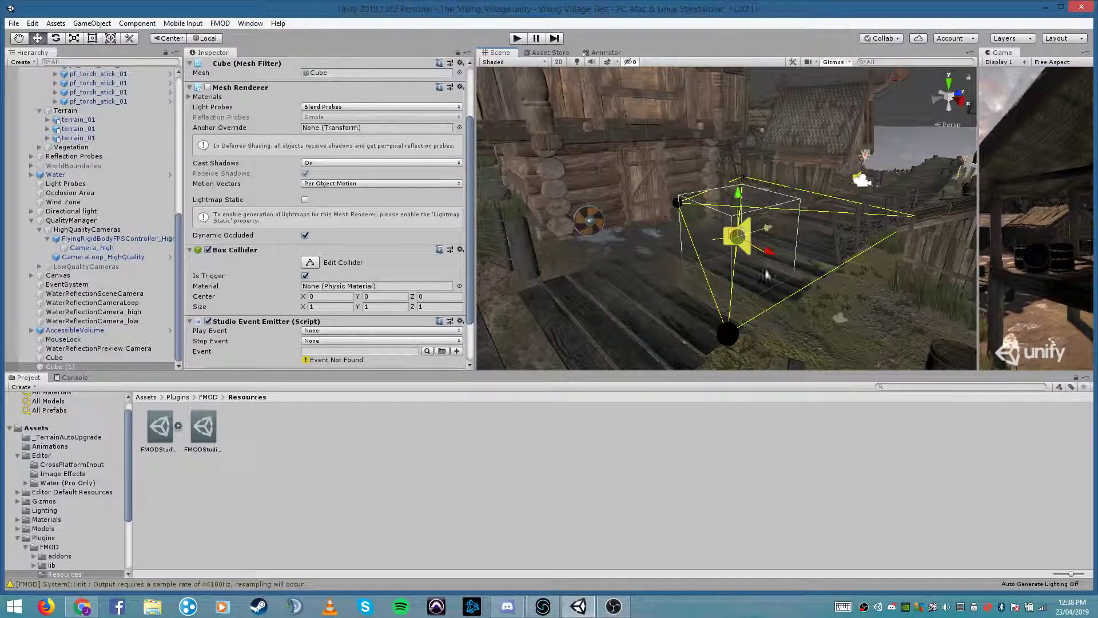
{"action": "left_click", "coordinate": [427, 351]}
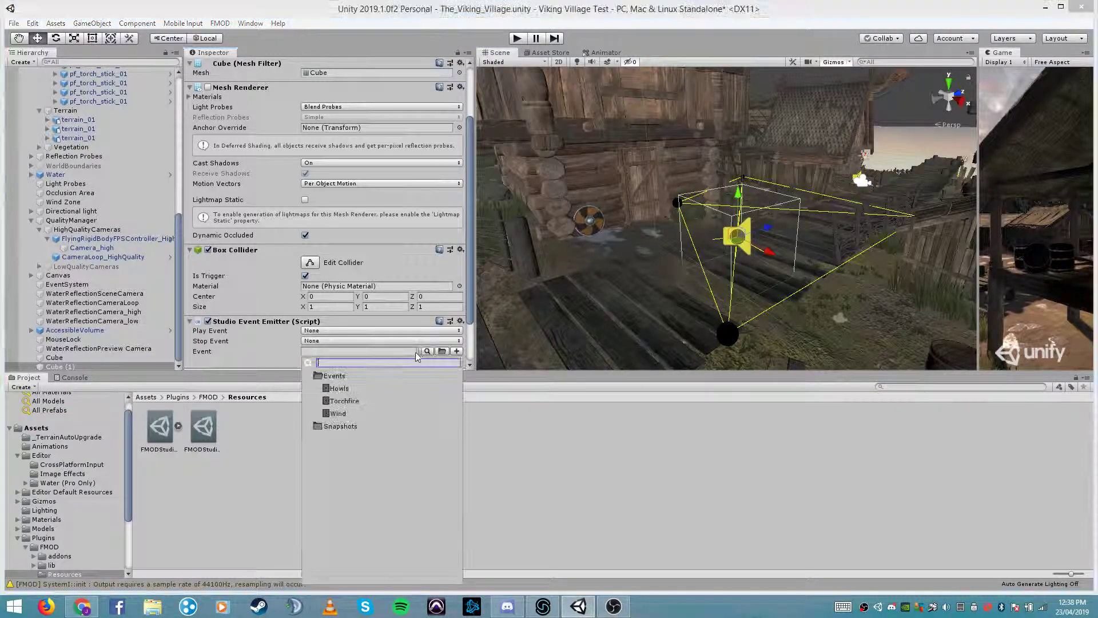
{"action": "left_click", "coordinate": [342, 389]}
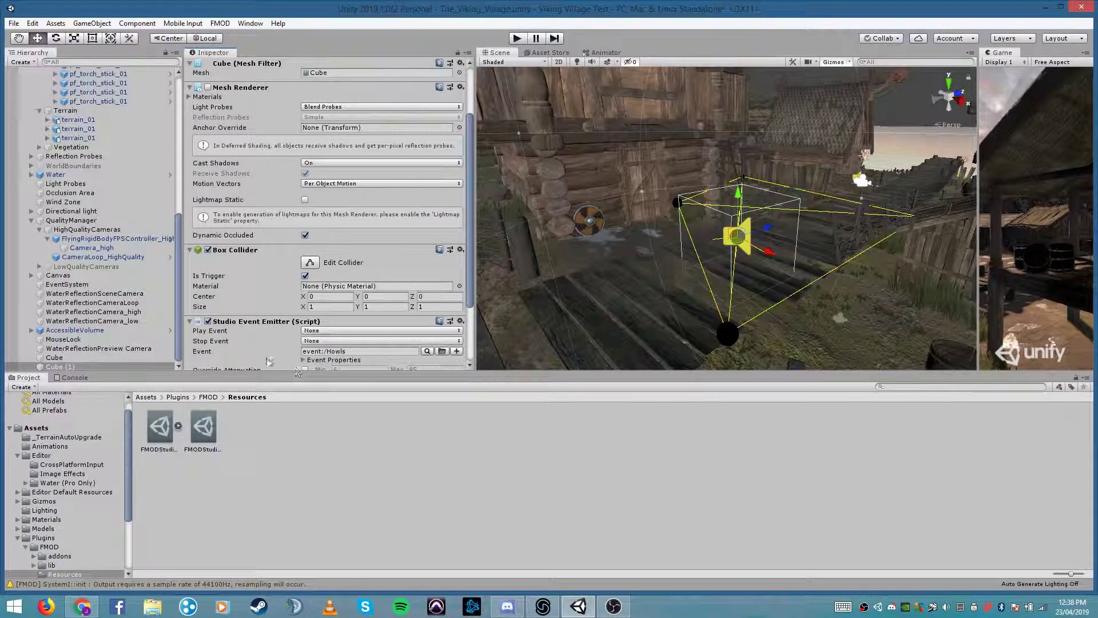
Set the emitter's Play Event to Trigger Enter, and run the scene to test the trigger before stopping it
{"action": "scroll", "coordinate": [284, 340], "scroll_direction": "down", "scroll_amount": 3}
{"action": "left_click", "coordinate": [367, 247]}
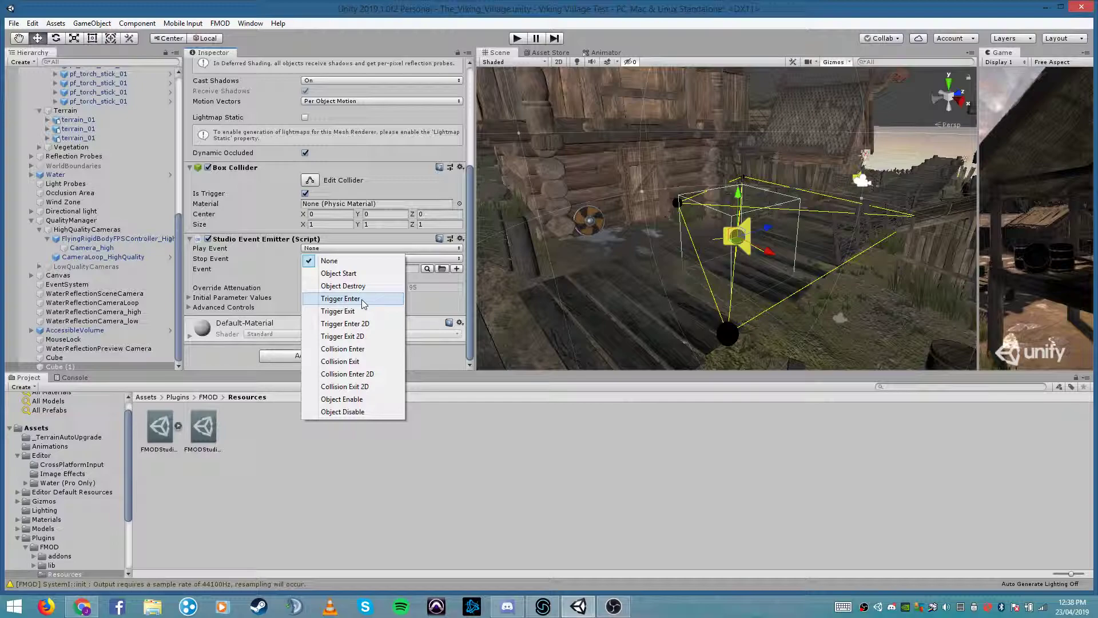
{"action": "left_click", "coordinate": [361, 299]}
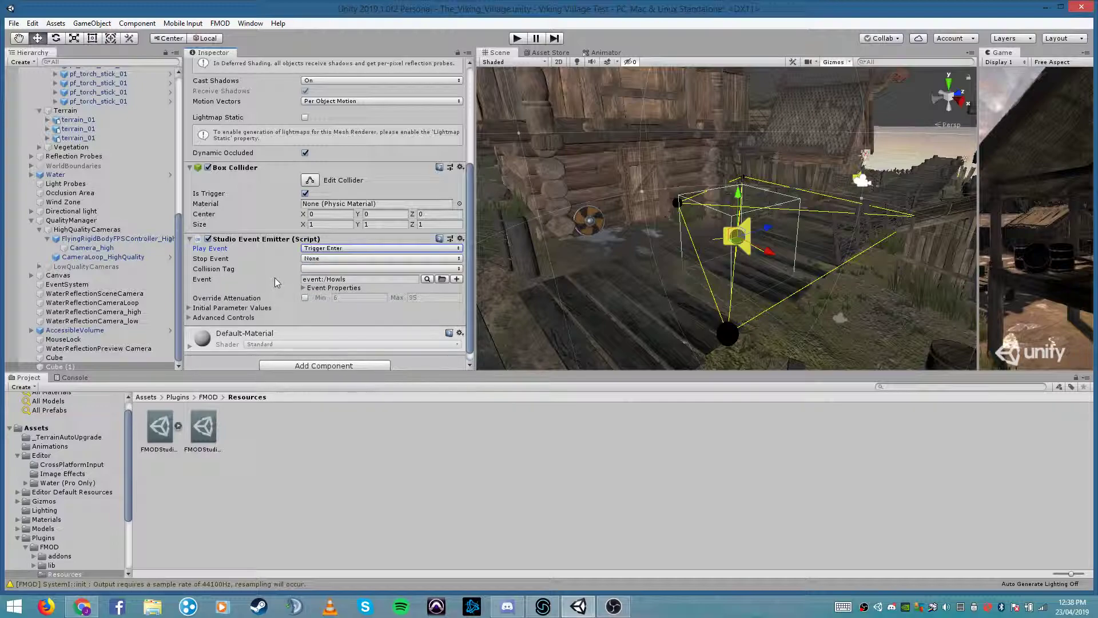
{"action": "scroll", "coordinate": [275, 276], "scroll_direction": "down", "scroll_amount": 1}
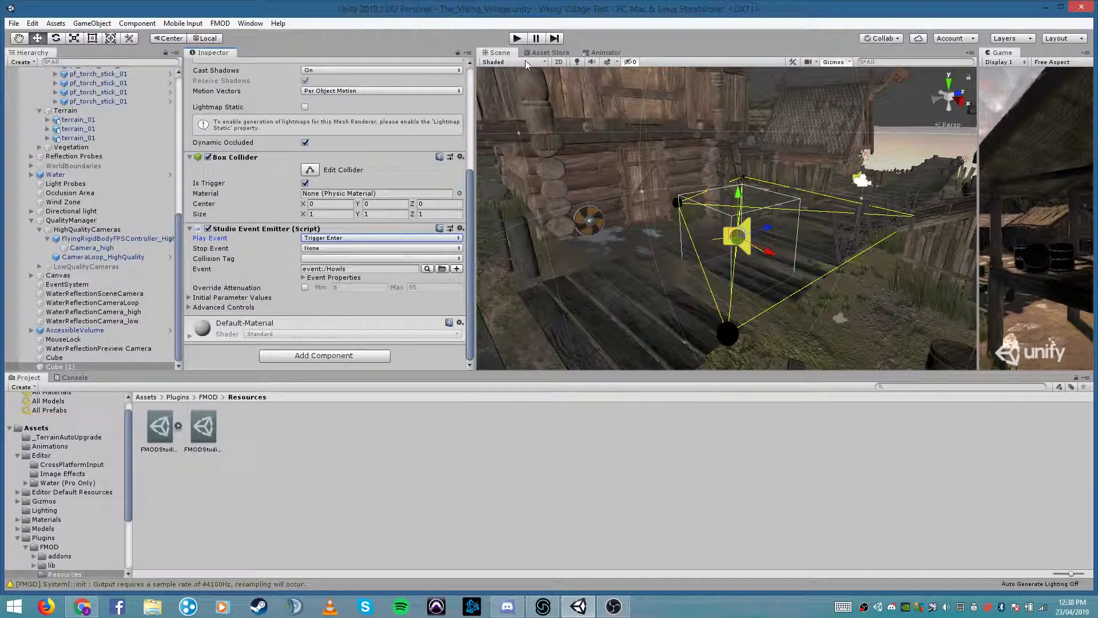
{"action": "left_click", "coordinate": [521, 36]}
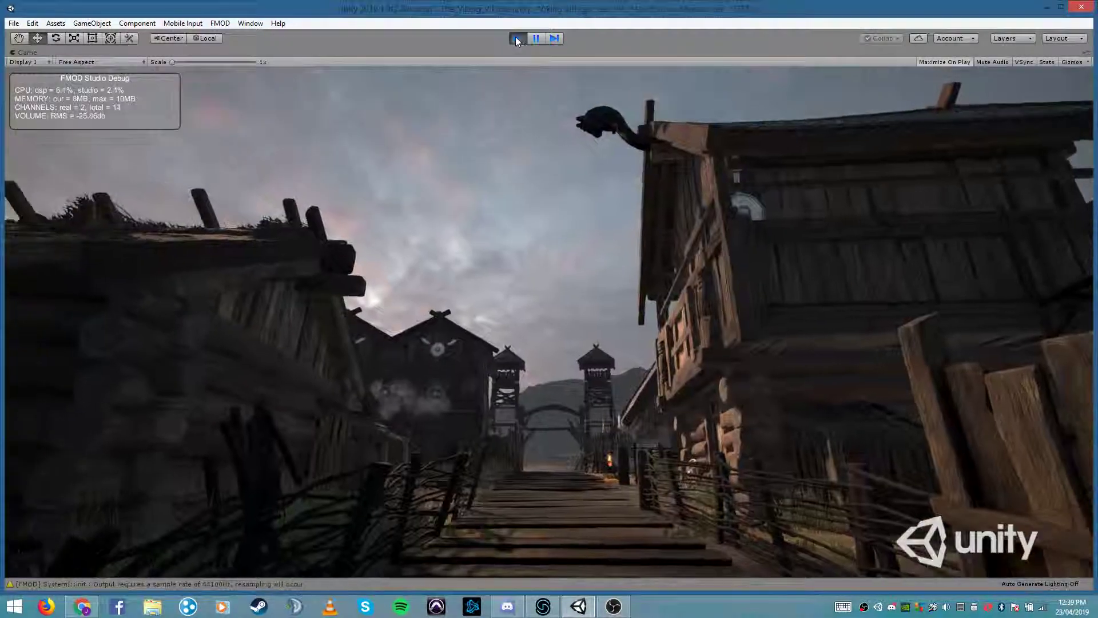
{"action": "left_click", "coordinate": [516, 38]}
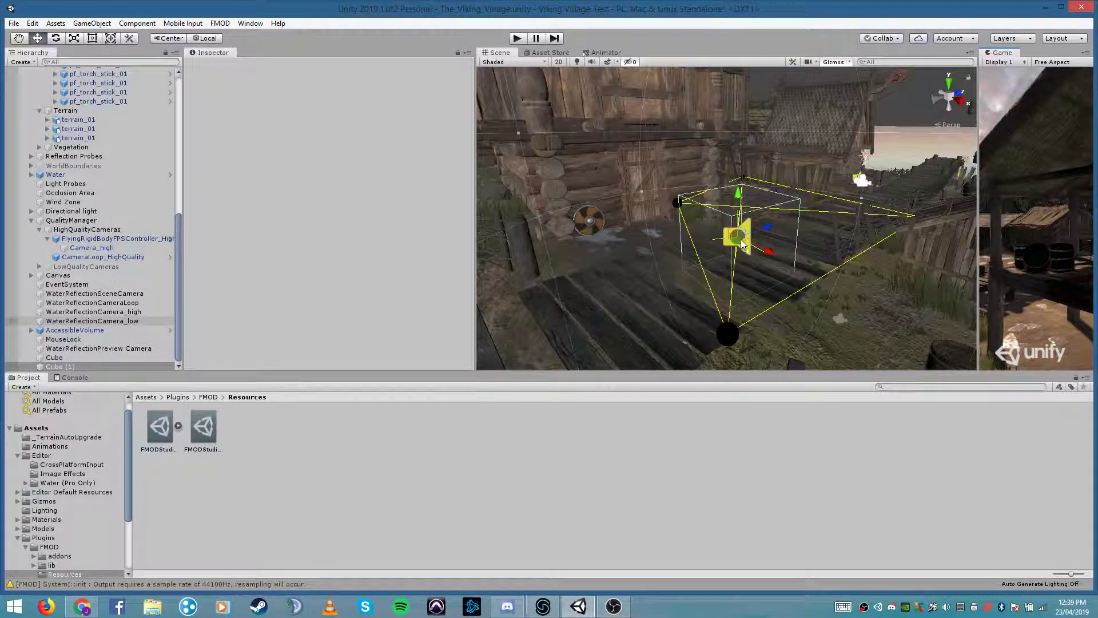
Set the walkway cube emitter's Stop Event to Trigger Exit, and test it in a second run of the scene
{"action": "scroll", "coordinate": [388, 325], "scroll_direction": "down", "scroll_amount": 5}
{"action": "left_click", "coordinate": [389, 247]}
{"action": "left_click", "coordinate": [362, 312]}
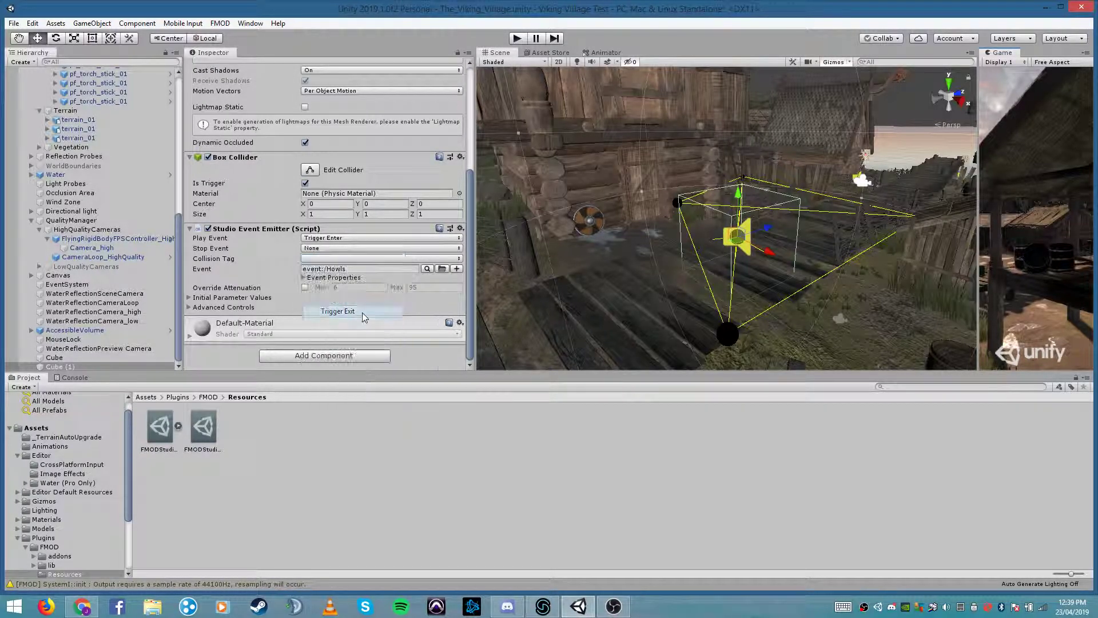
{"action": "left_click", "coordinate": [517, 39]}
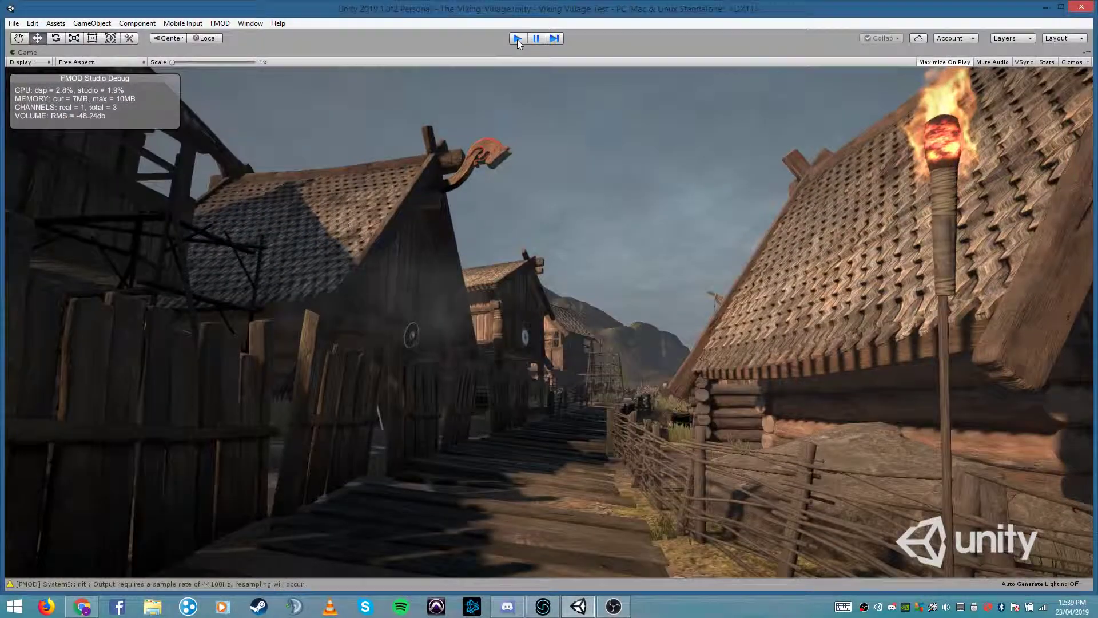
{"action": "left_click", "coordinate": [517, 38]}
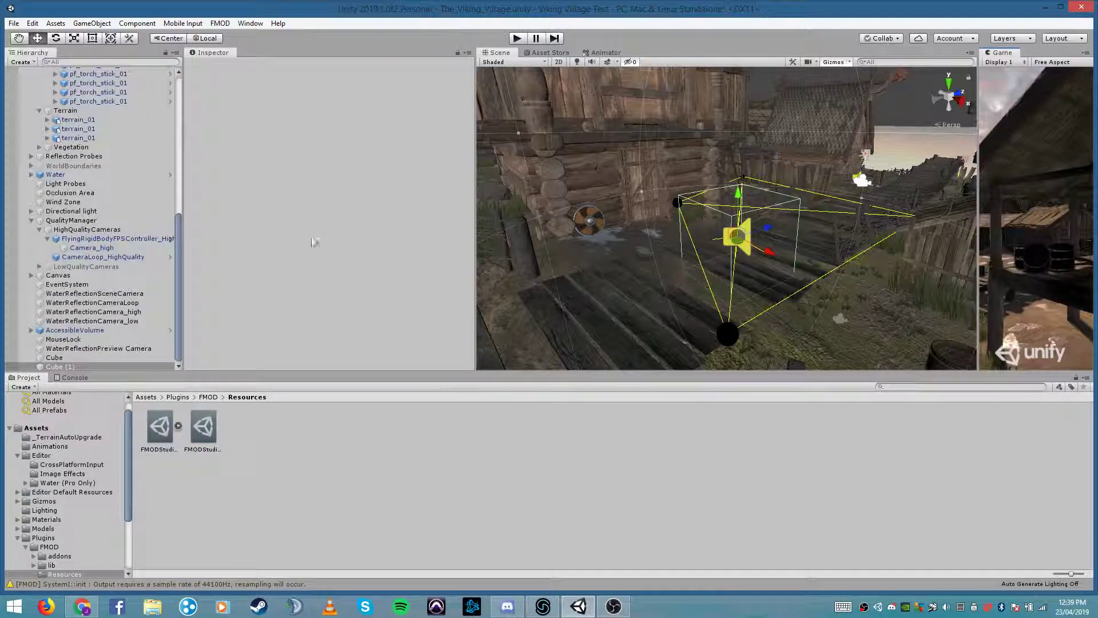